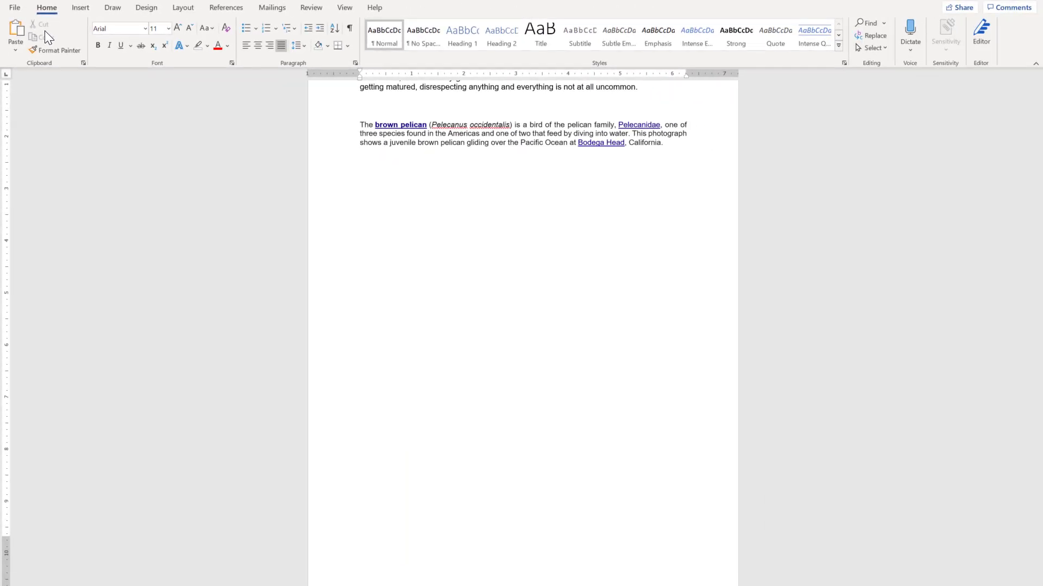
# Cut the first two sentences, from "Food for thought" to "thought upon.", and paste them below the brown pelican paragraph.
pyautogui.scroll(4, 456, 237)
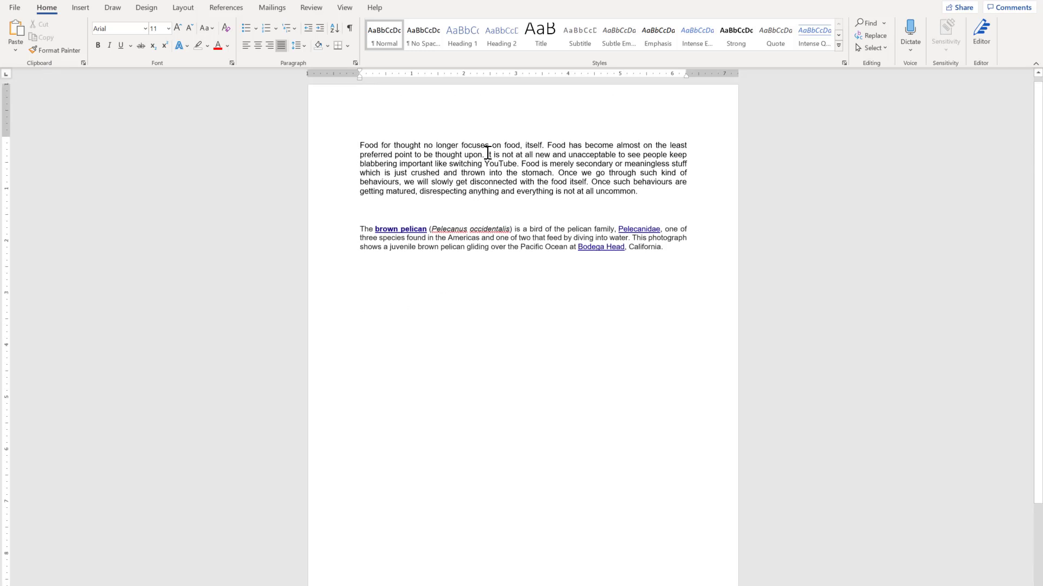
pyautogui.moveTo(487, 155); pyautogui.dragTo(361, 145)
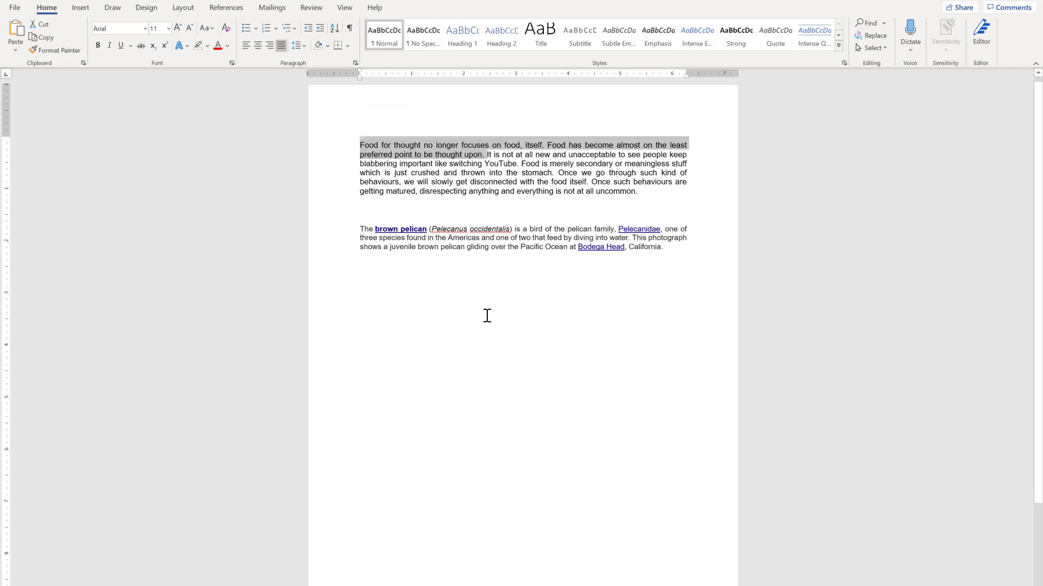
pyautogui.click(437, 163)
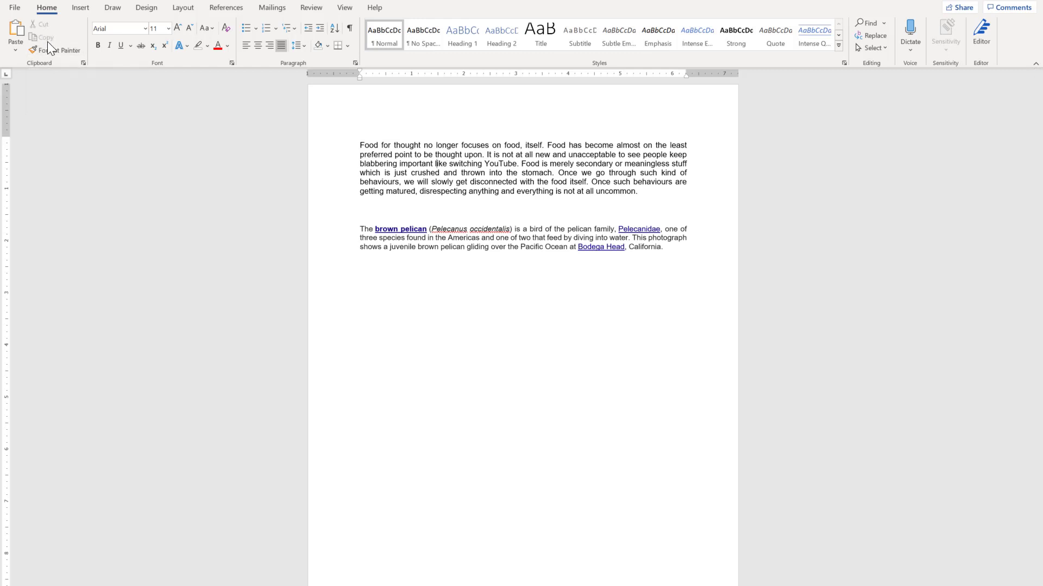
pyautogui.click(460, 155)
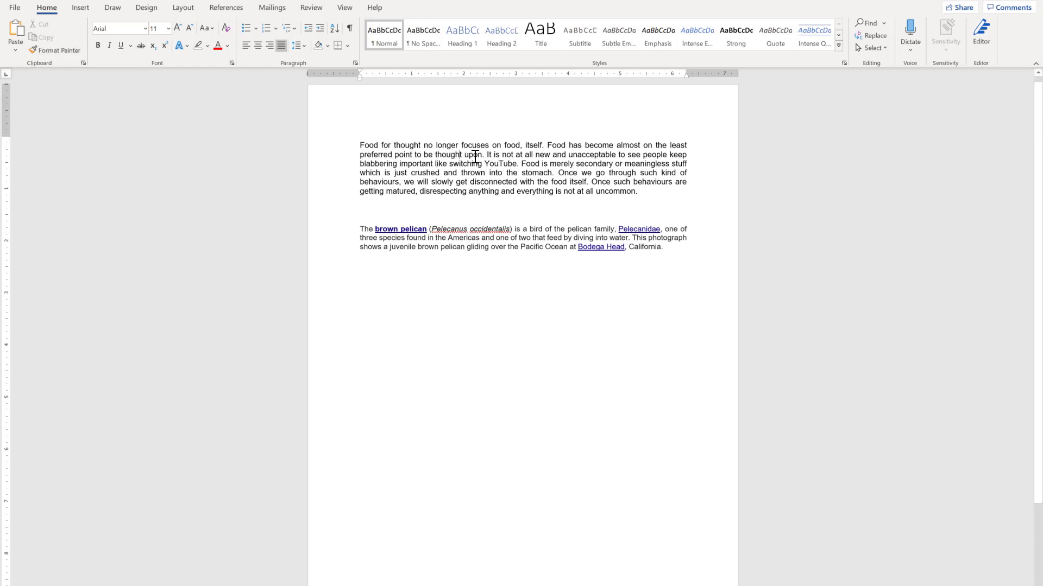
pyautogui.moveTo(486, 155); pyautogui.dragTo(365, 146)
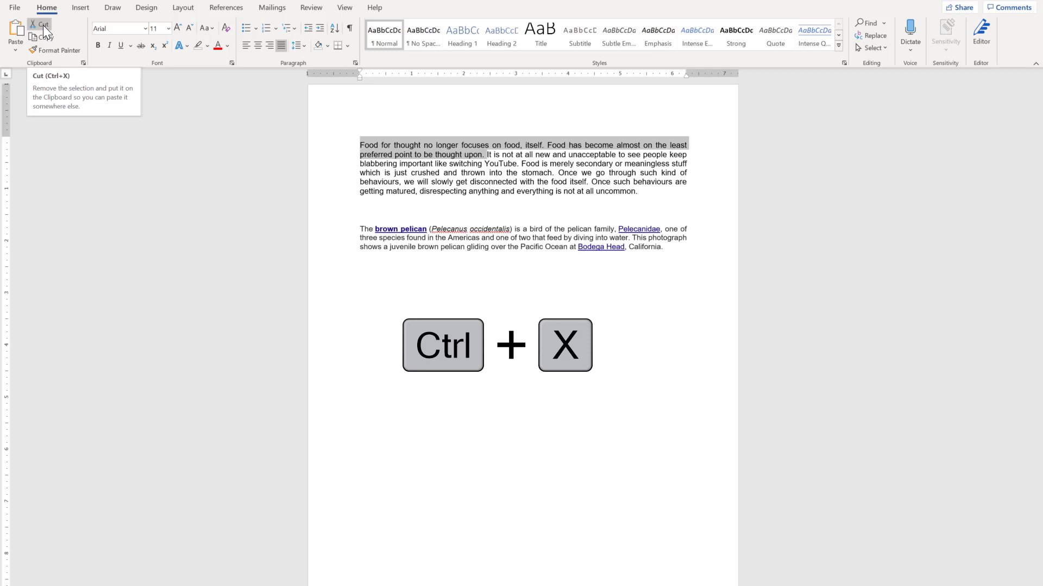
pyautogui.click(44, 25)
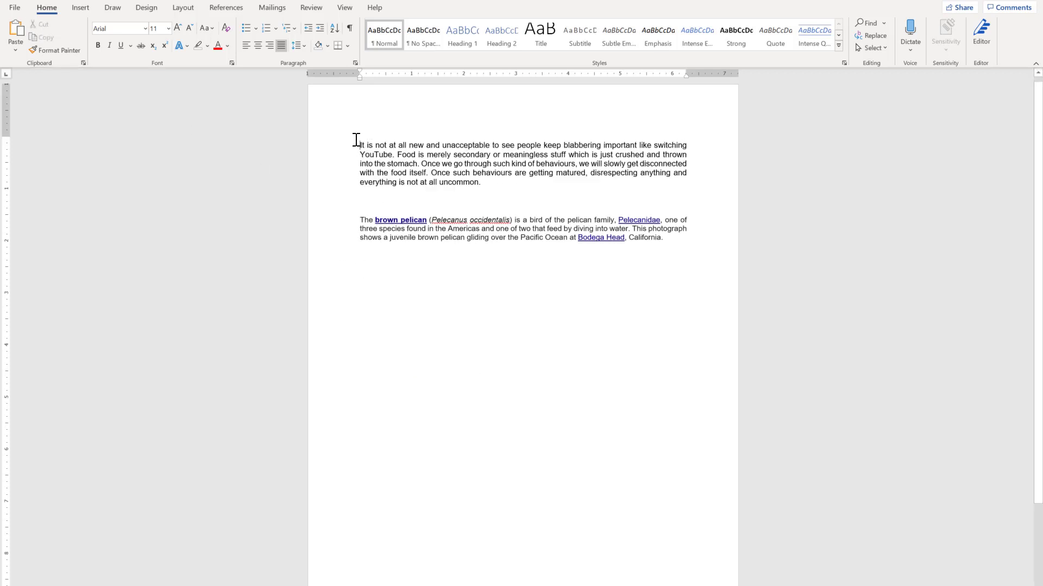
pyautogui.click(406, 320)
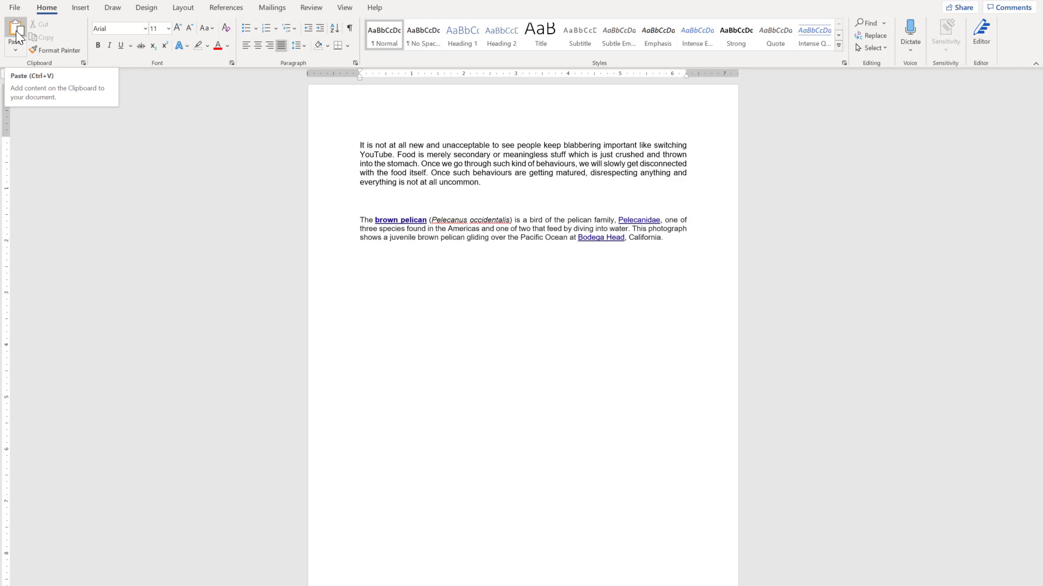
pyautogui.hotkey('ctrl', 'v')
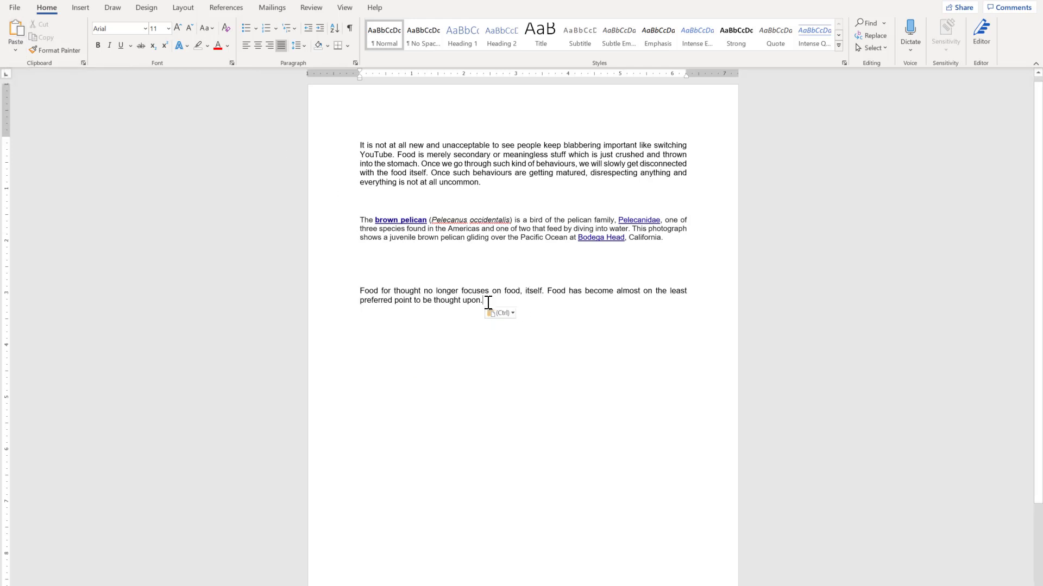
# Copy the sentence "It is not at all new ... switching YouTube." and paste it two lines below the moved food sentences.
pyautogui.press('Return')
pyautogui.press('Return')
pyautogui.moveTo(394, 156); pyautogui.dragTo(355, 146)
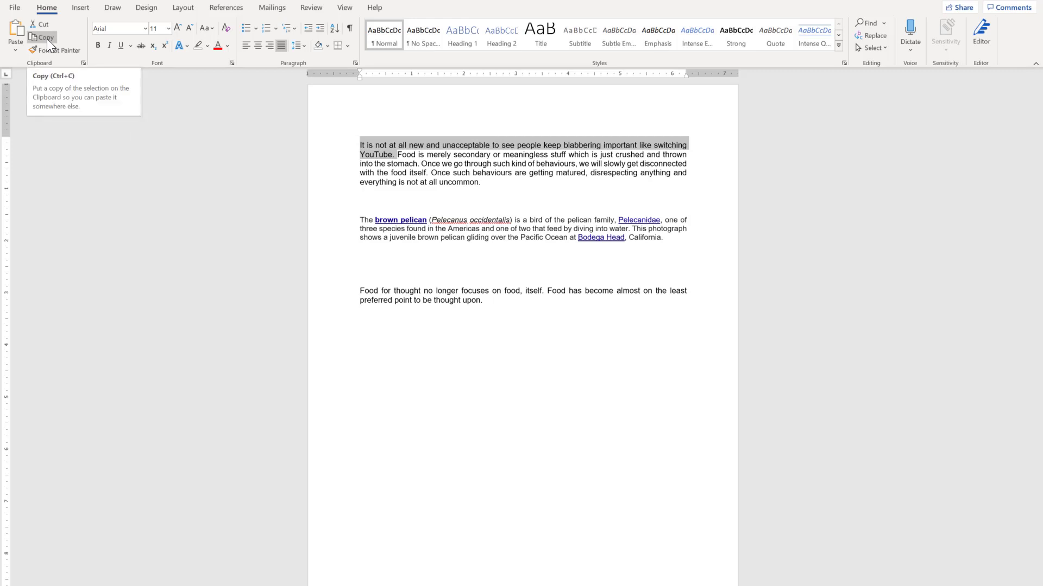
pyautogui.hotkey('ctrl', 'c')
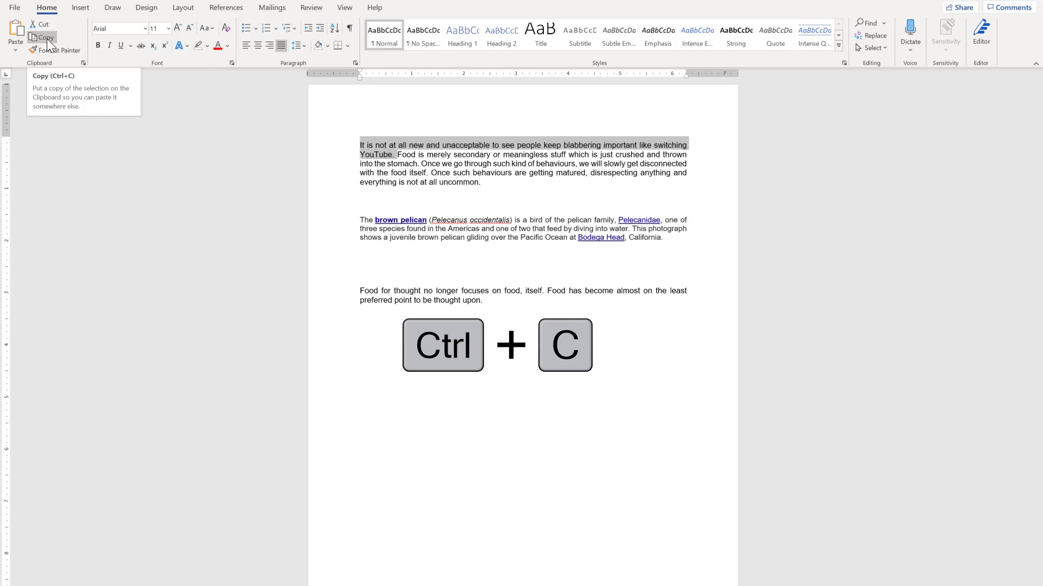
pyautogui.click(392, 371)
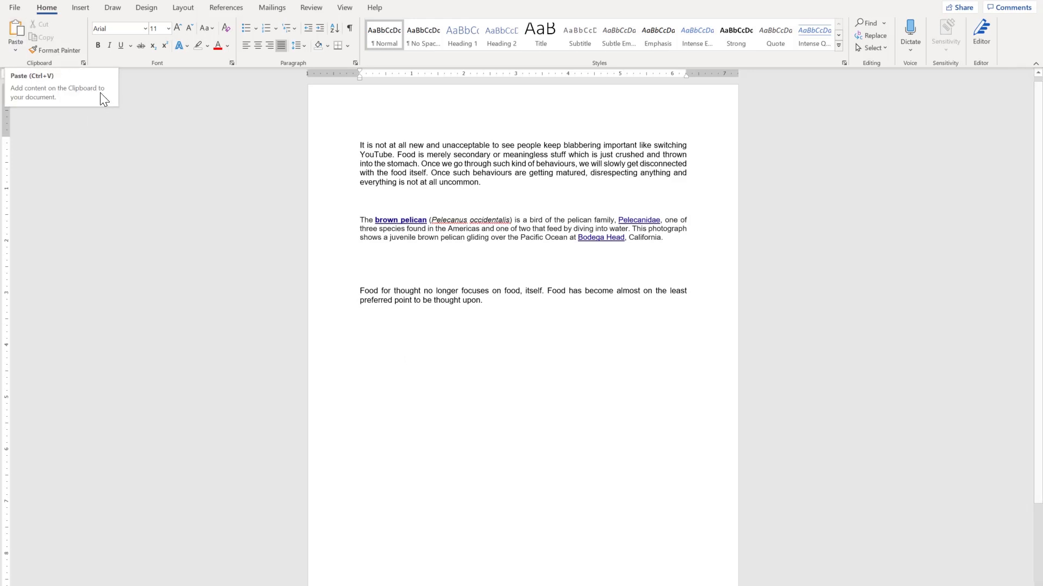
pyautogui.hotkey('ctrl', 'v')
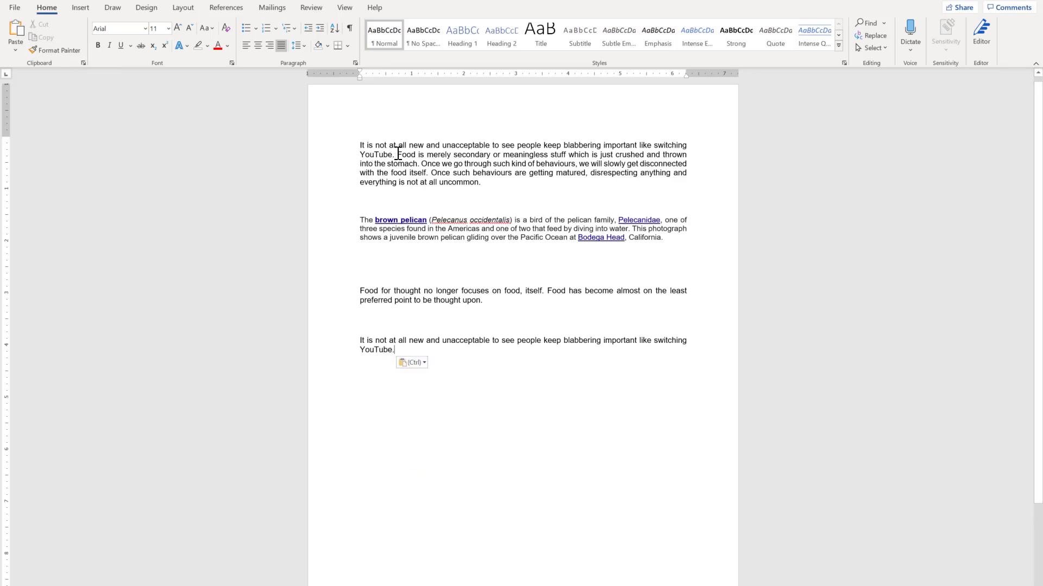
# Select the opening sentence, place the cursor below the text, and review the available paste options, including Keep Text Only.
pyautogui.moveTo(396, 156); pyautogui.dragTo(354, 145)
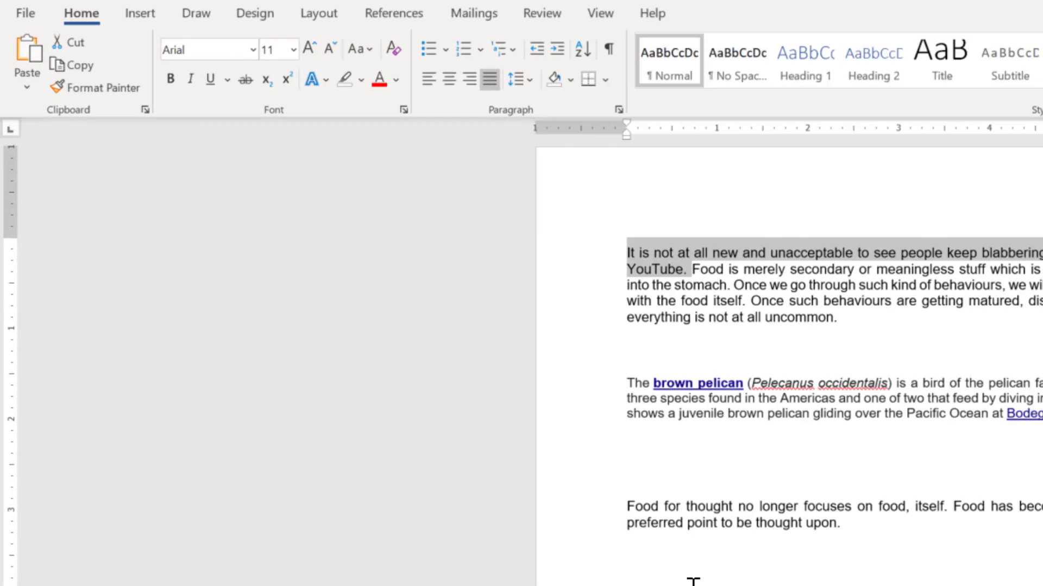
pyautogui.click(693, 581)
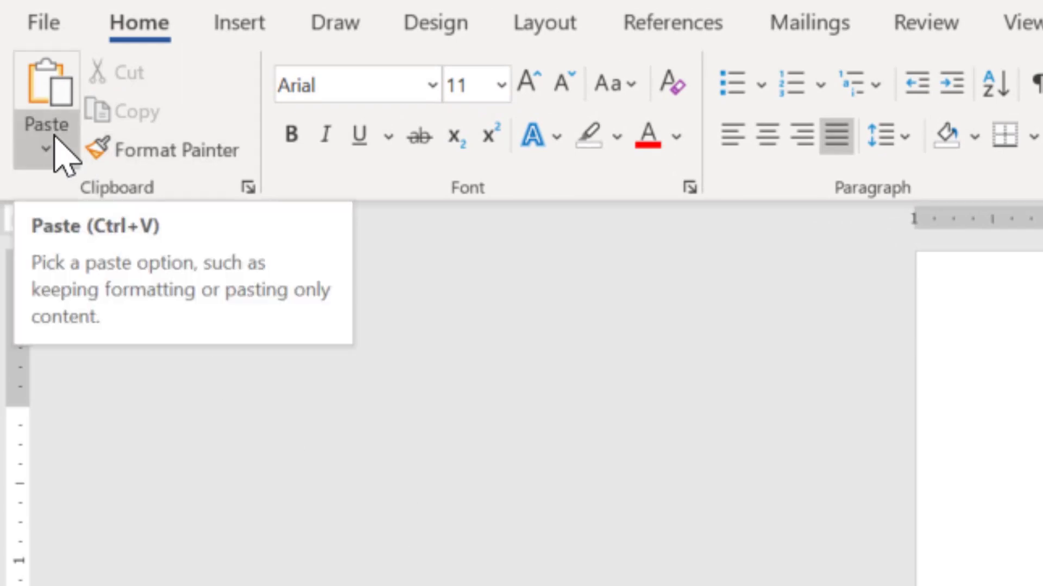
pyautogui.click(46, 152)
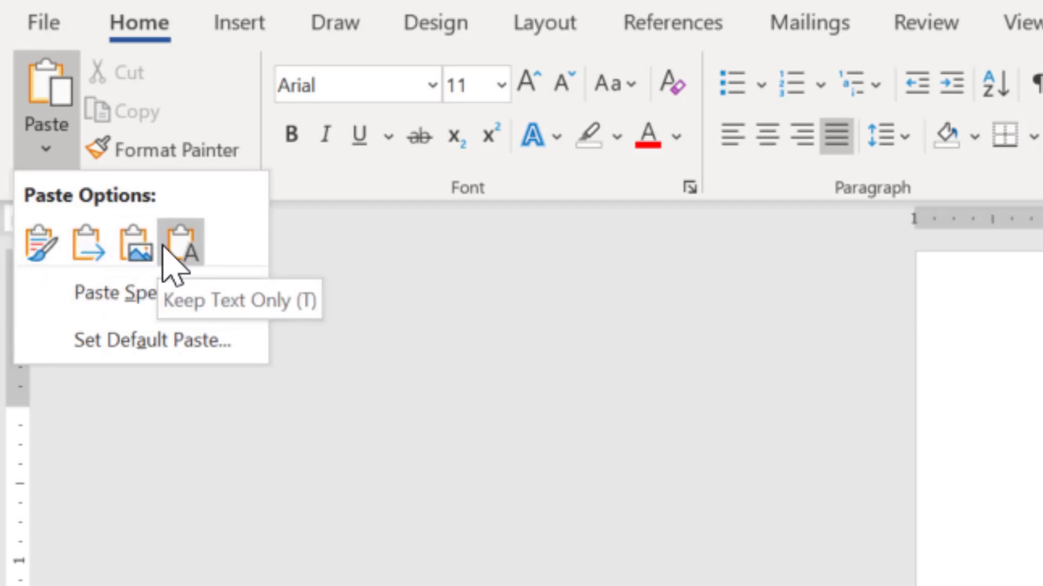
pyautogui.click(114, 293)
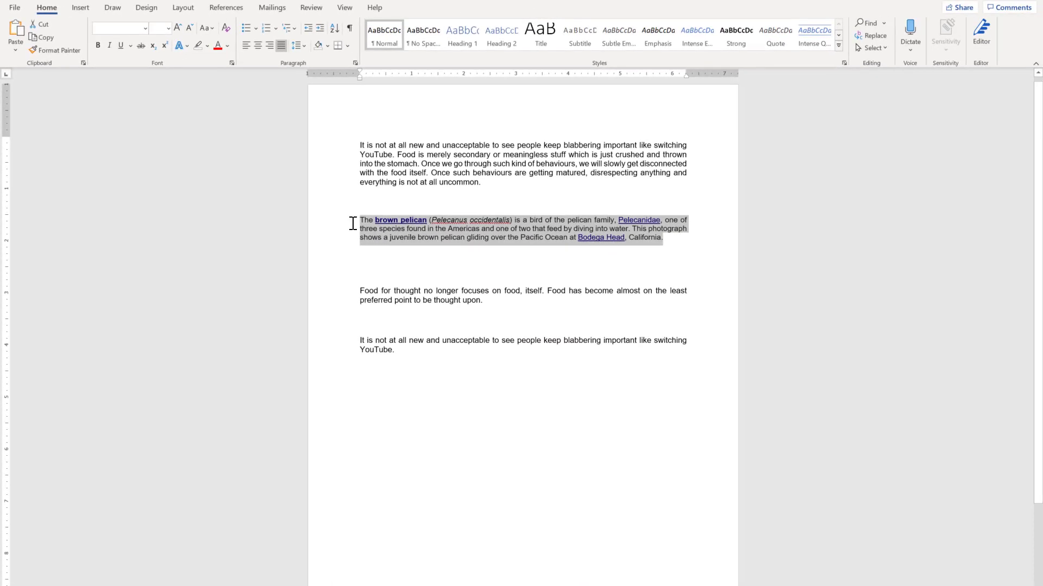
# Paste the copied brown pelican paragraph below the last YouTube sentence using Keep Source Formatting.
pyautogui.click(416, 429)
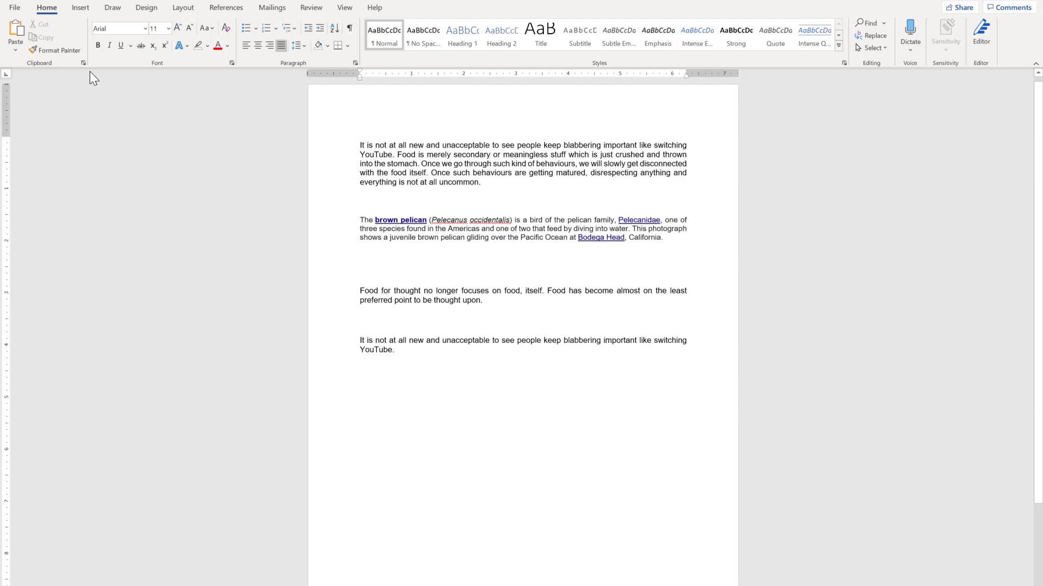
pyautogui.click(15, 50)
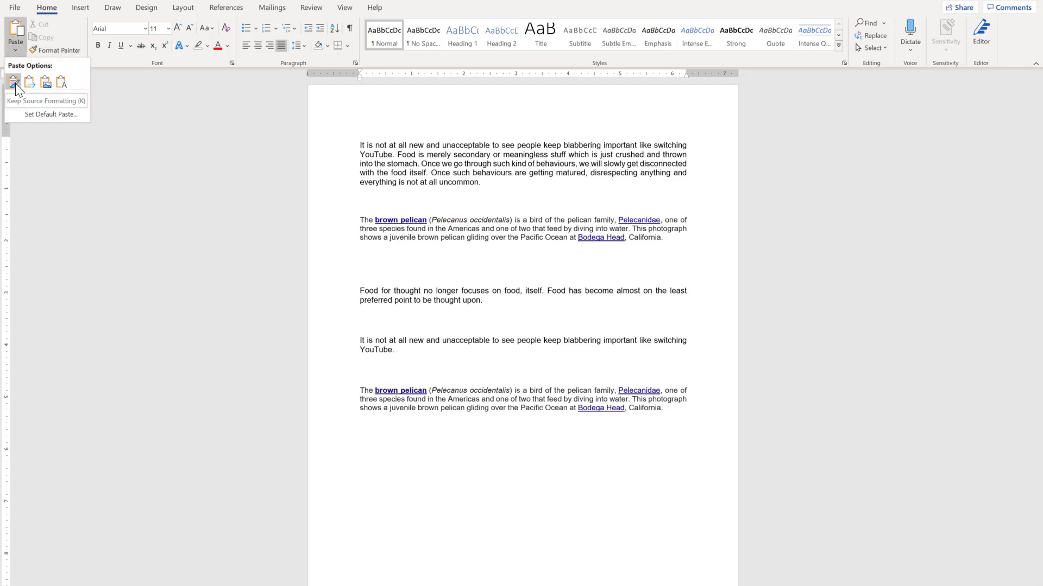
pyautogui.click(15, 84)
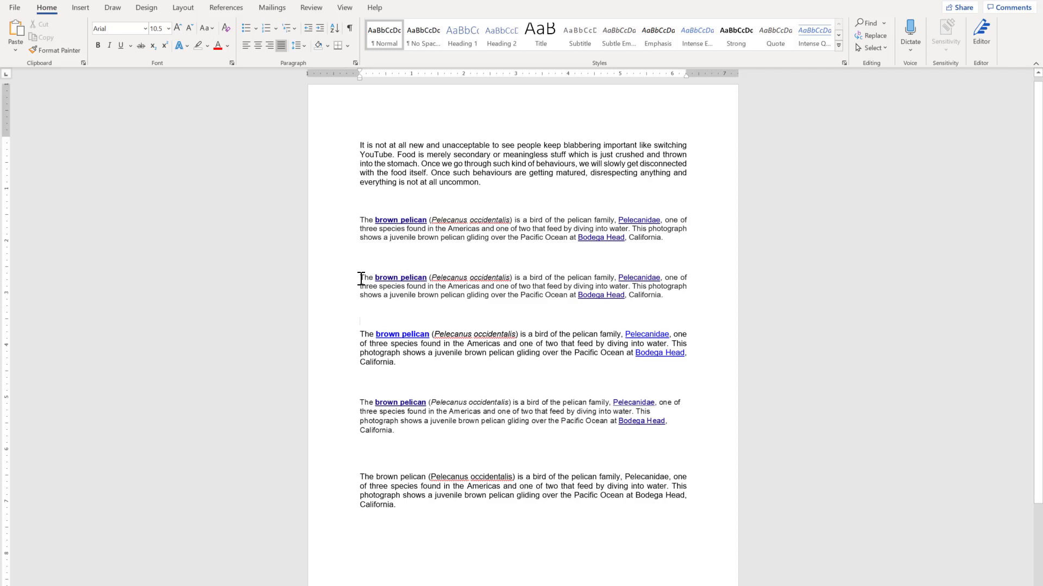
# Compare the formatting of the original brown pelican paragraph with the copy directly beneath it.
pyautogui.click(16, 50)
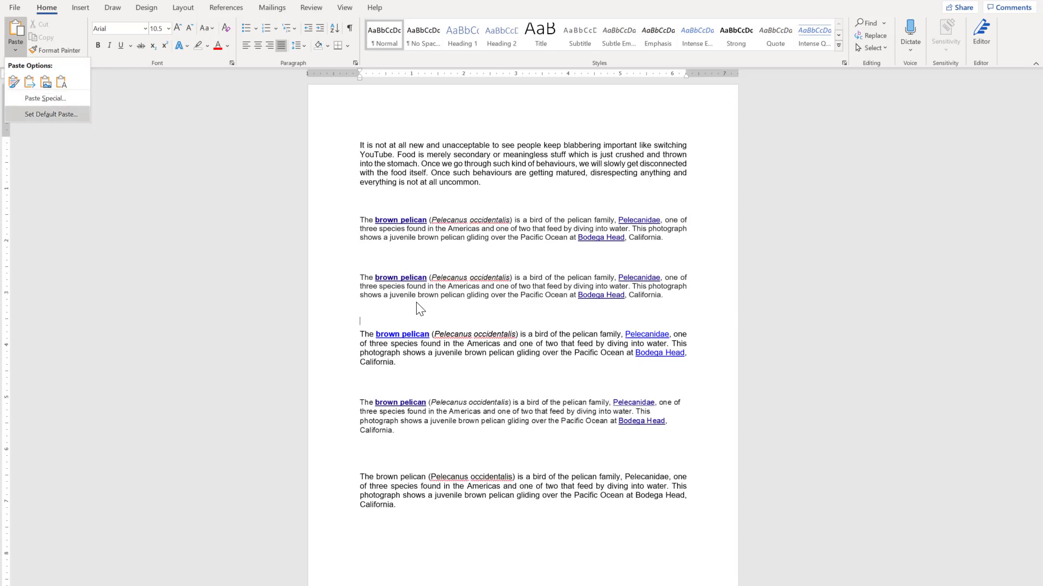
pyautogui.click(452, 287)
pyautogui.moveTo(666, 295); pyautogui.dragTo(342, 282)
pyautogui.click(484, 239)
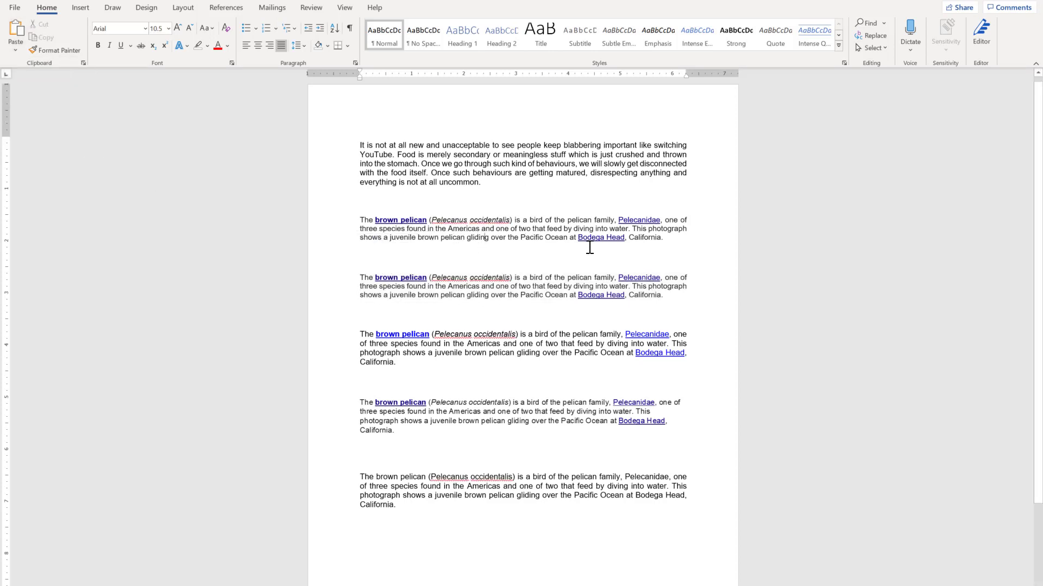
pyautogui.moveTo(666, 239); pyautogui.dragTo(339, 220)
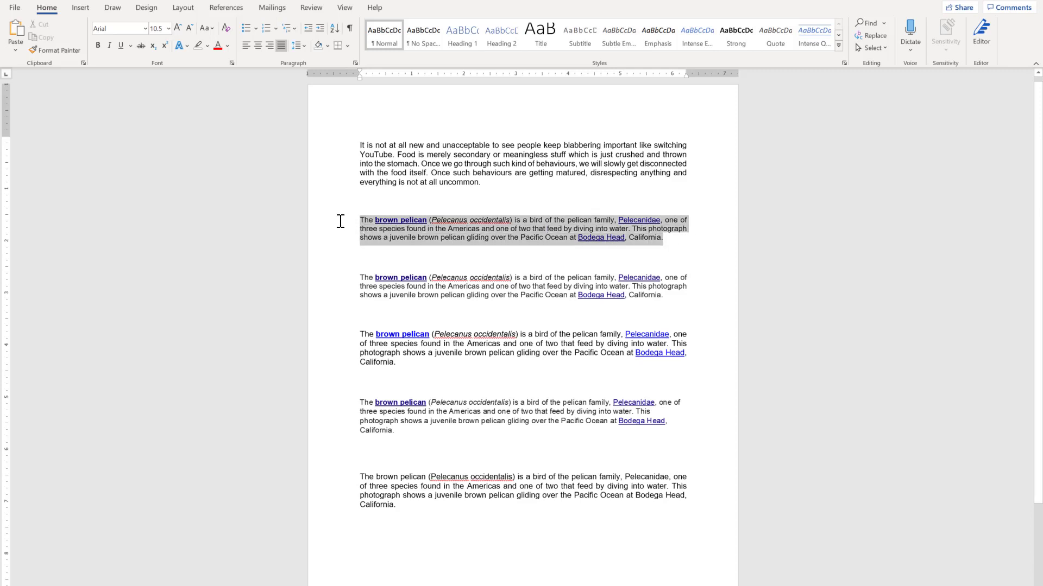
pyautogui.click(434, 321)
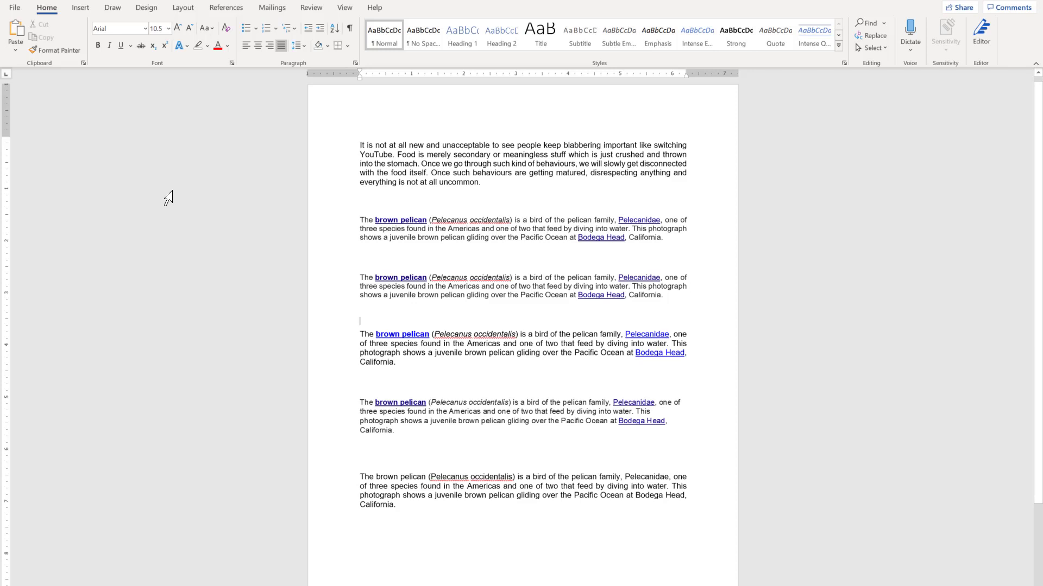
# Preview Merge Formatting below the second pelican paragraph and examine the merged-formatting copy.
pyautogui.click(15, 50)
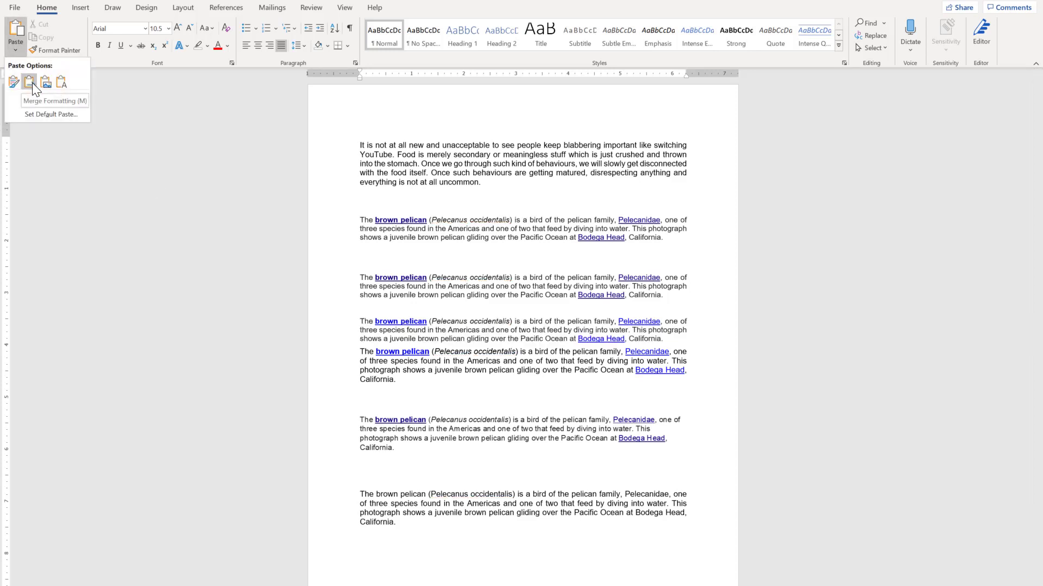
pyautogui.click(514, 294)
pyautogui.moveTo(405, 361); pyautogui.dragTo(337, 337)
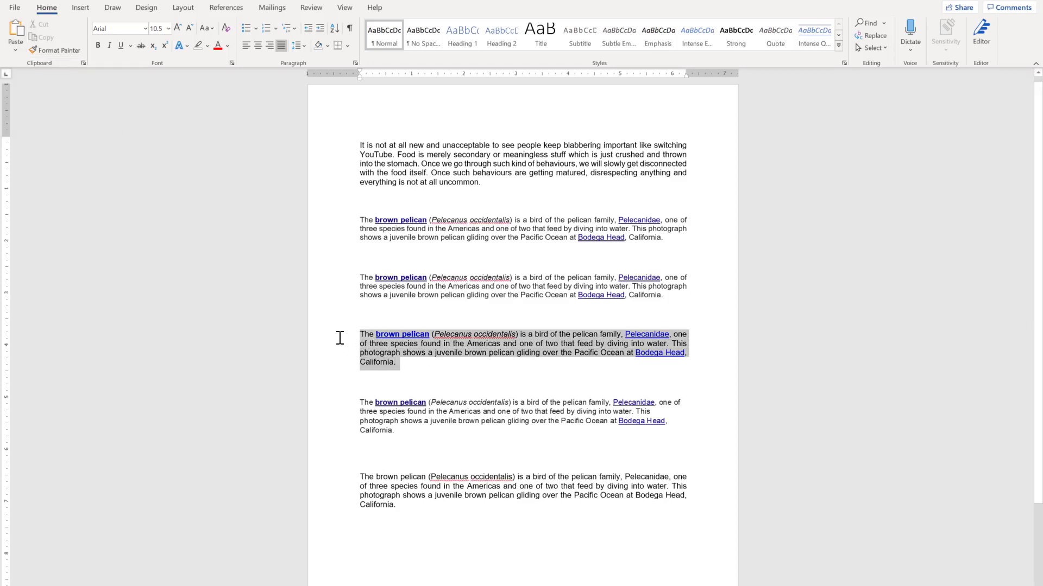
pyautogui.click(429, 372)
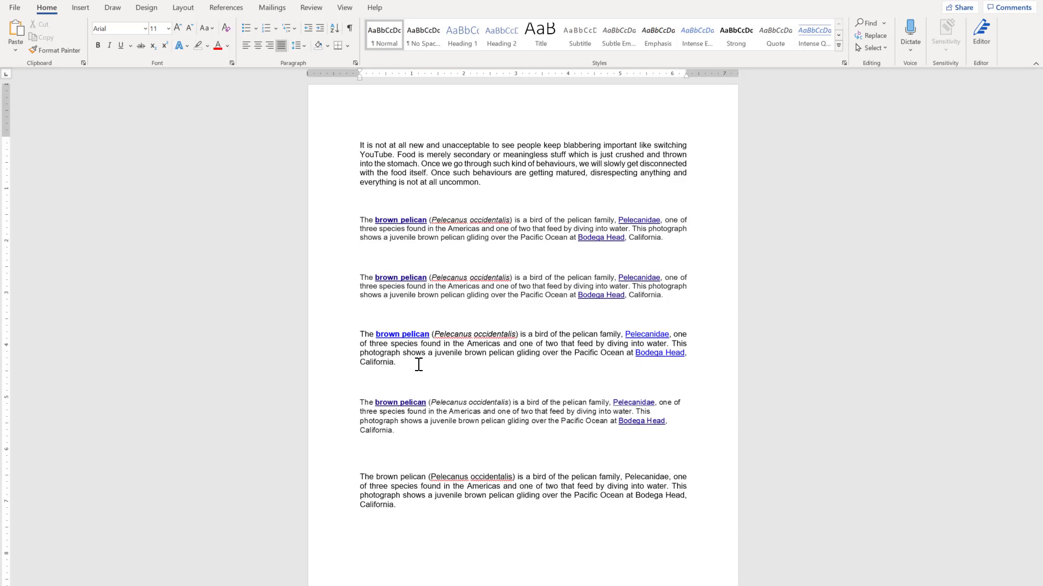
pyautogui.moveTo(360, 334); pyautogui.dragTo(409, 373)
pyautogui.click(398, 364)
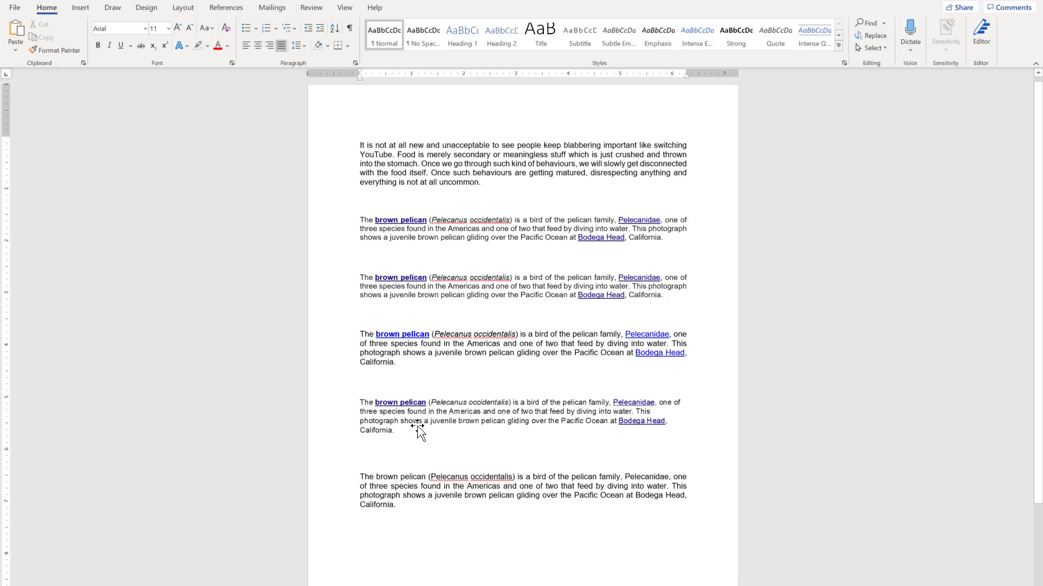
# Preview the Picture paste option and examine the picture copy and the text-only copy of the pelican paragraph.
pyautogui.click(16, 50)
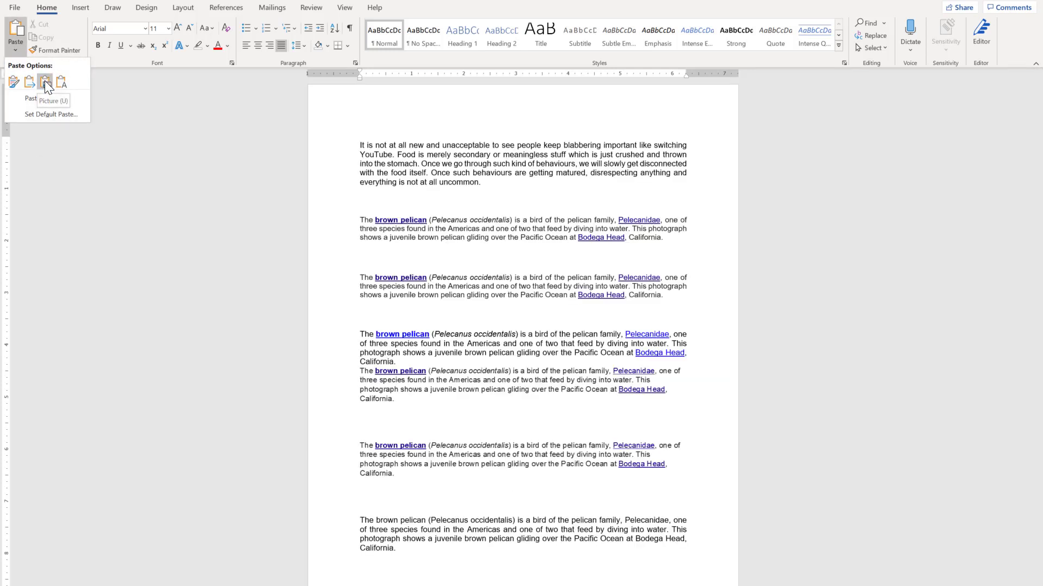
pyautogui.click(46, 82)
pyautogui.click(480, 419)
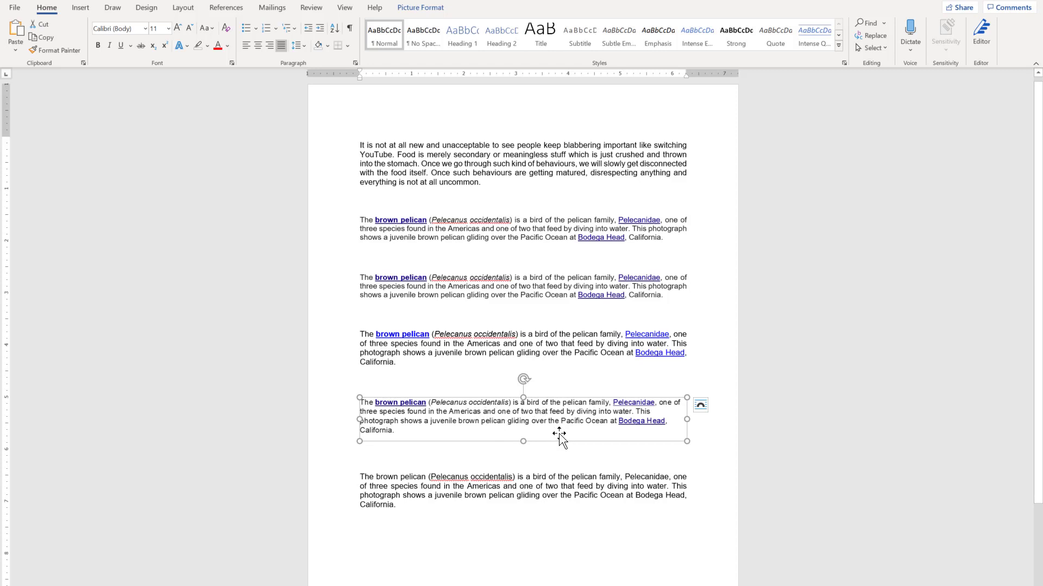
pyautogui.moveTo(413, 500)
pyautogui.mouseDown()
pyautogui.moveTo(366, 499)
pyautogui.moveTo(349, 481)
pyautogui.moveTo(380, 486)
pyautogui.moveTo(412, 508)
pyautogui.mouseUp()
pyautogui.click(363, 478)
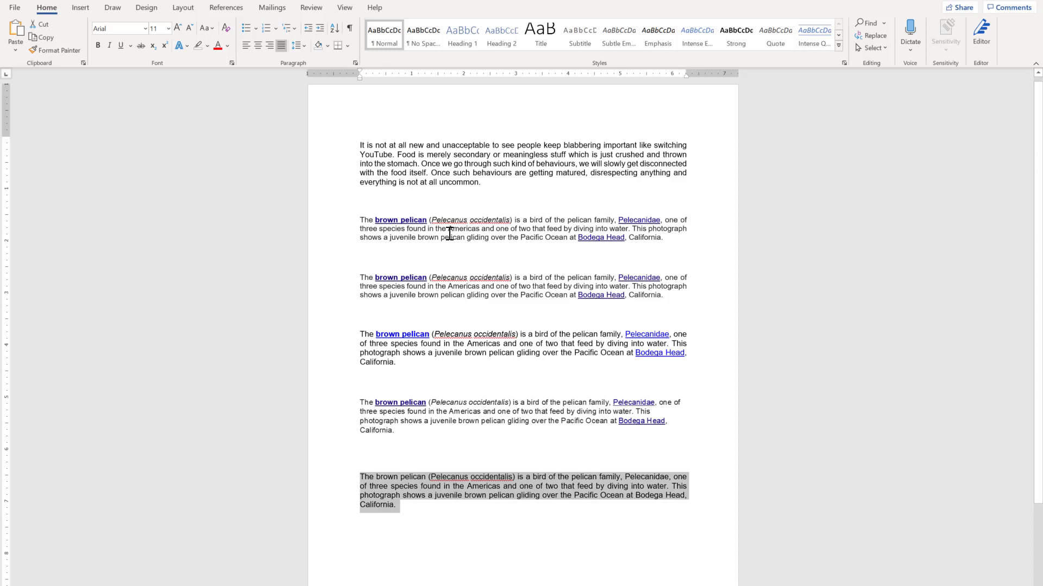
# Delete all the brown pelican copies below the original pelican paragraph.
pyautogui.click(407, 509)
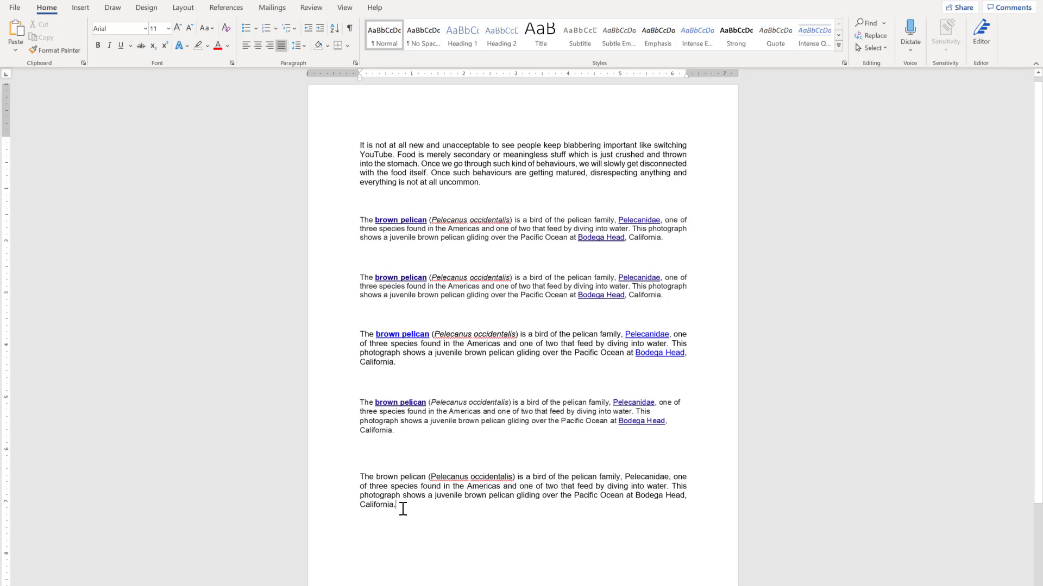
pyautogui.moveTo(399, 508); pyautogui.dragTo(302, 288)
pyautogui.press('Delete')
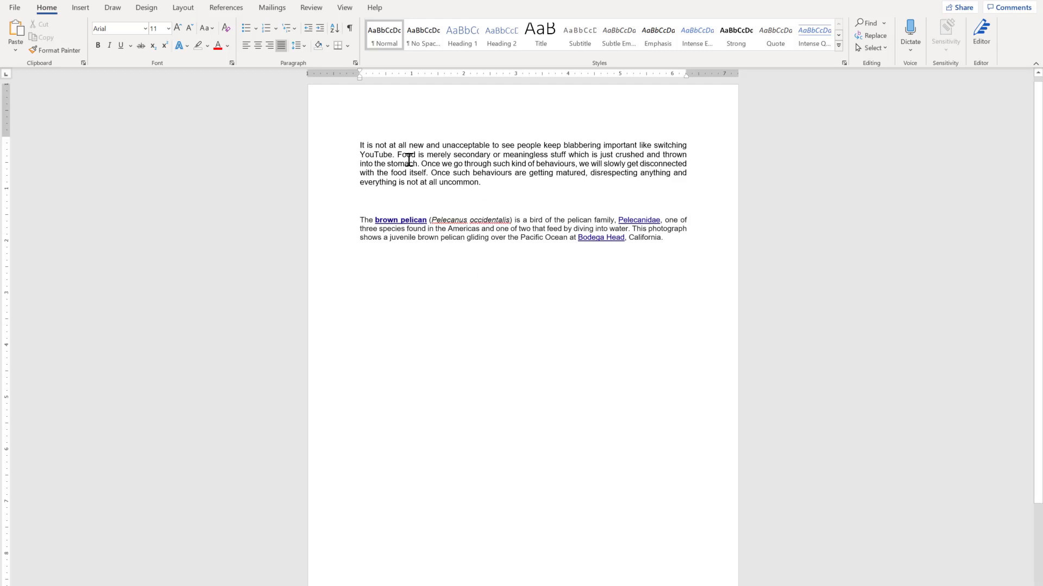
# Copy the opening sentence ending in "switching YouTube.", paste it below the brown pelican paragraph, and select the pasted sentence.
pyautogui.moveTo(398, 157); pyautogui.dragTo(349, 147)
pyautogui.hotkey('ctrl', 'c')
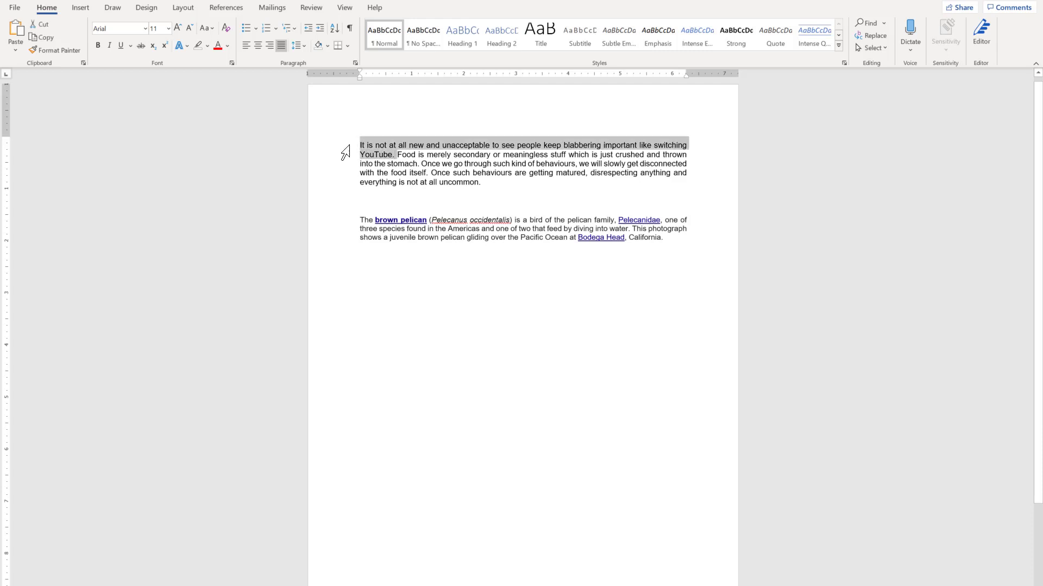
pyautogui.click(465, 322)
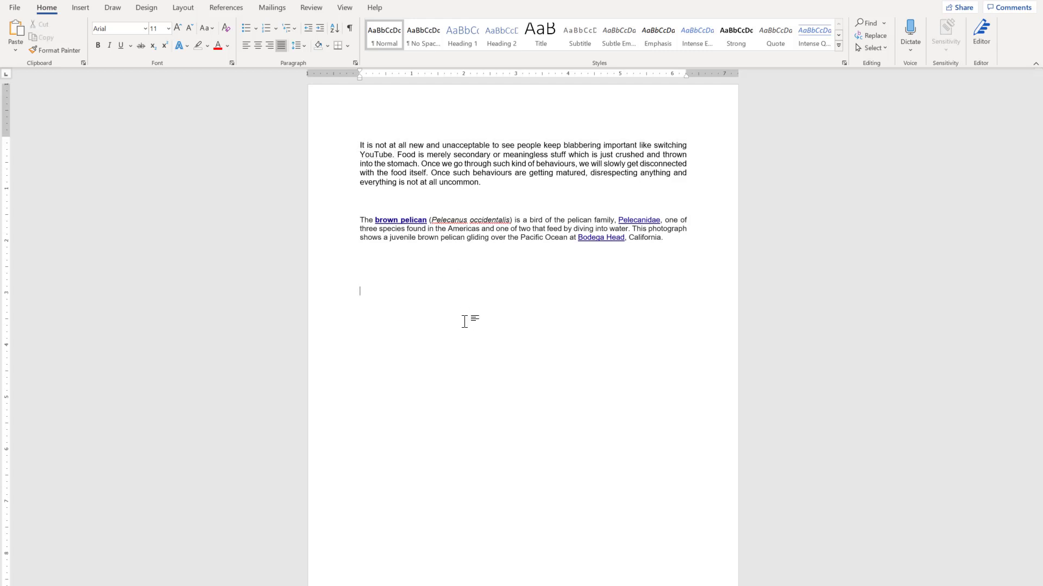
pyautogui.hotkey('ctrl', 'v')
pyautogui.moveTo(396, 300); pyautogui.dragTo(343, 290)
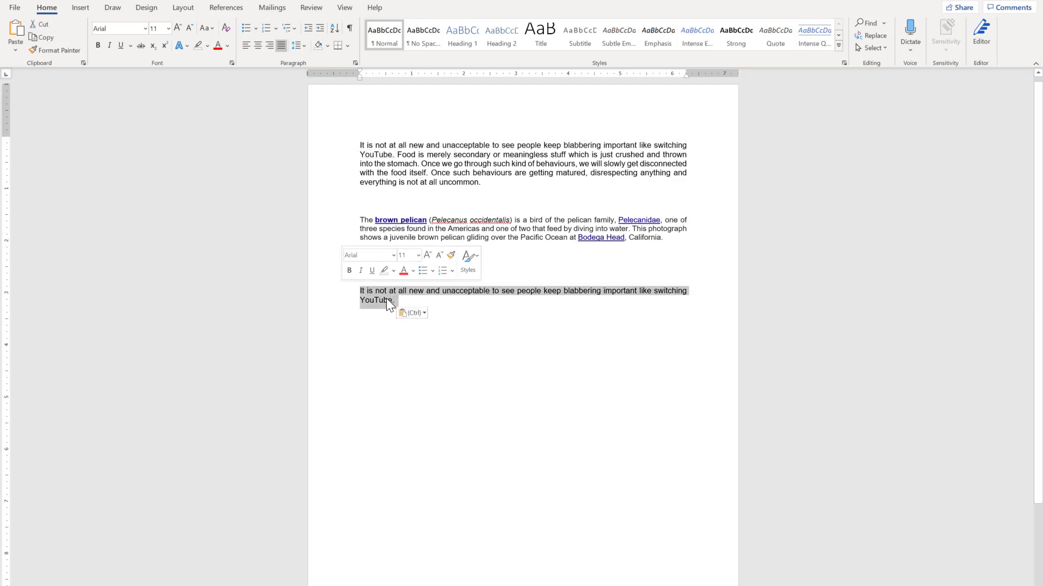
# Change the font of the pasted sentence below the brown pelican paragraph to Arial Black.
pyautogui.click(145, 29)
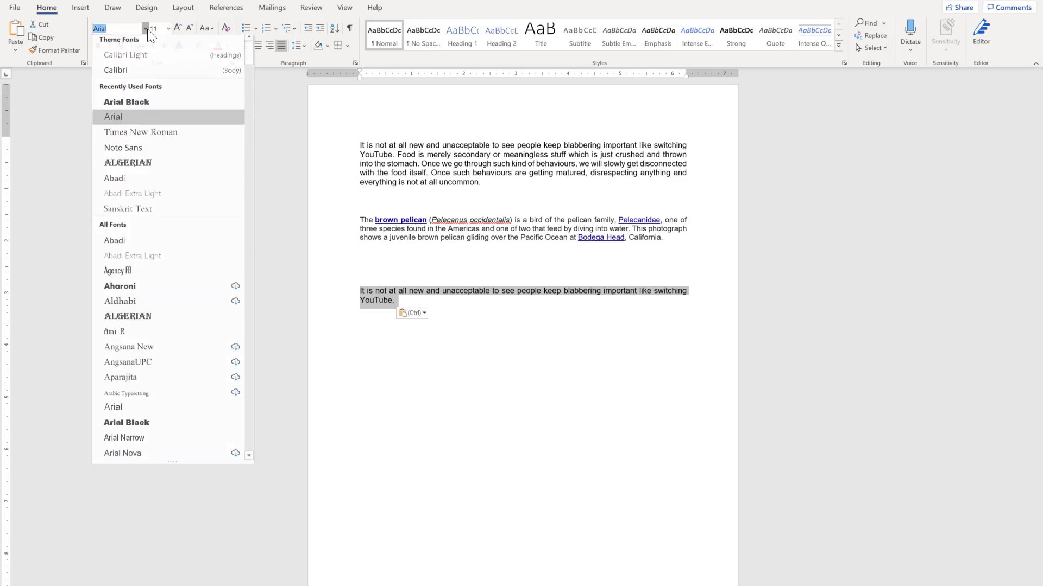
pyautogui.click(138, 430)
pyautogui.click(568, 375)
pyautogui.moveTo(528, 303); pyautogui.dragTo(360, 292)
pyautogui.click(383, 304)
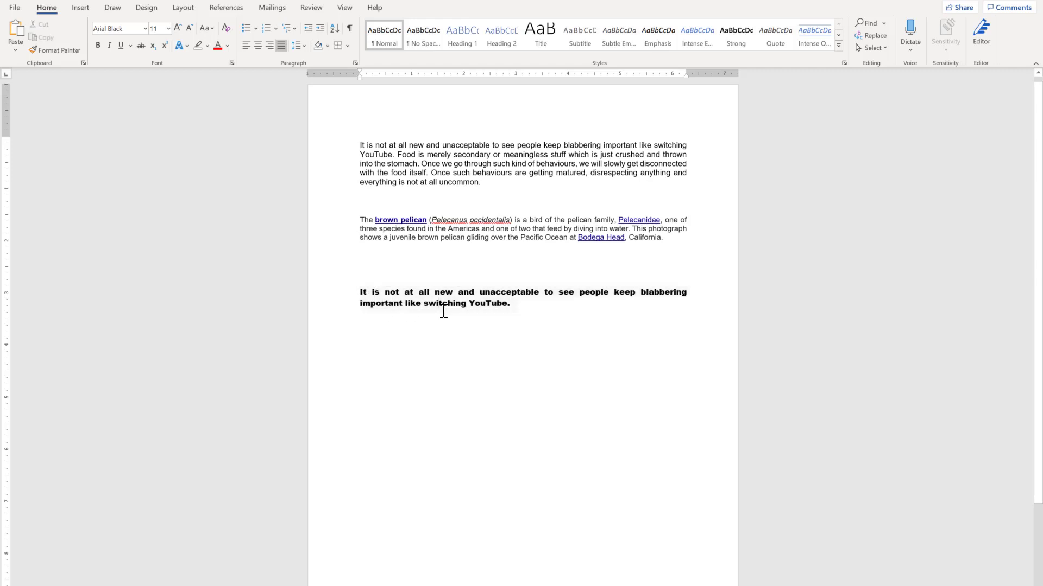
# Use Format Painter to apply the pasted sentence's Arial Black formatting to the entire first paragraph.
pyautogui.moveTo(516, 305); pyautogui.dragTo(376, 298)
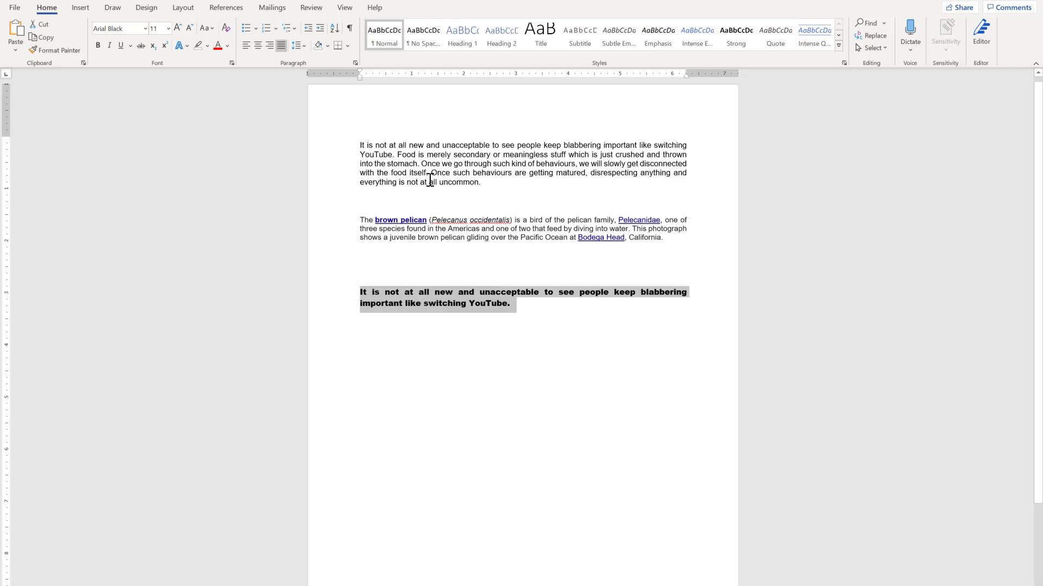
pyautogui.click(514, 305)
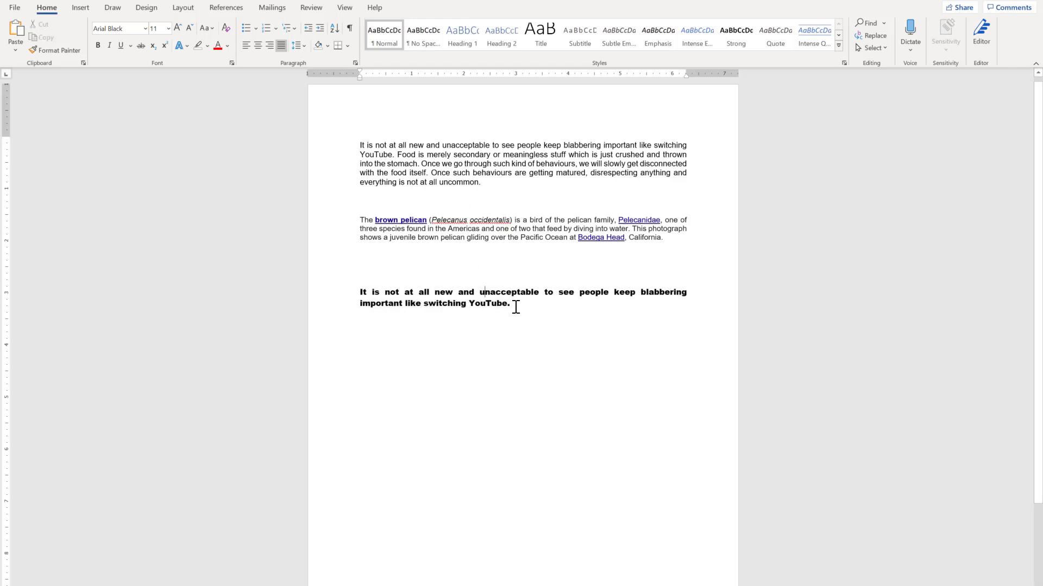
pyautogui.moveTo(514, 305); pyautogui.dragTo(352, 289)
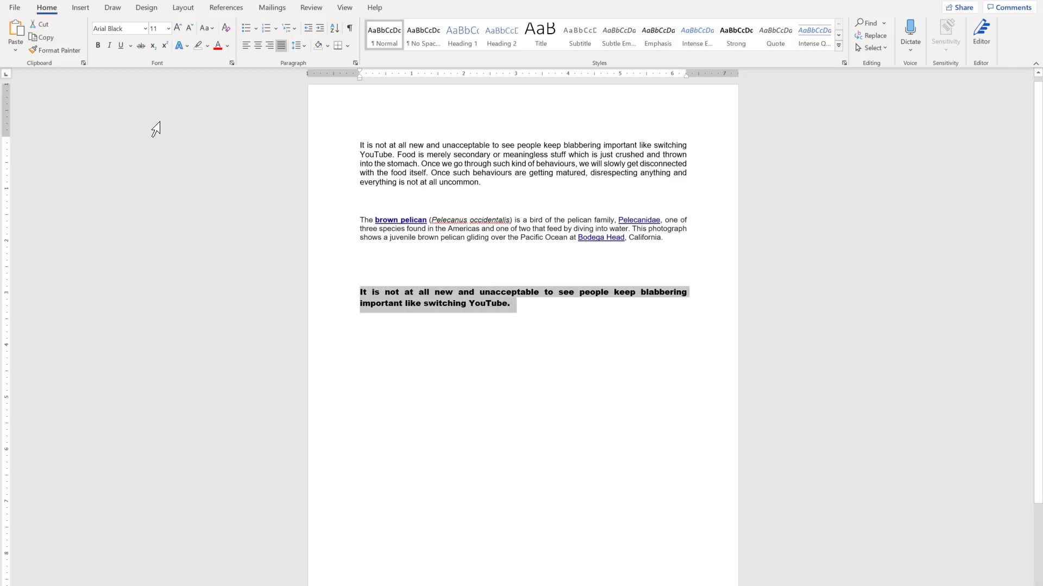
pyautogui.click(61, 54)
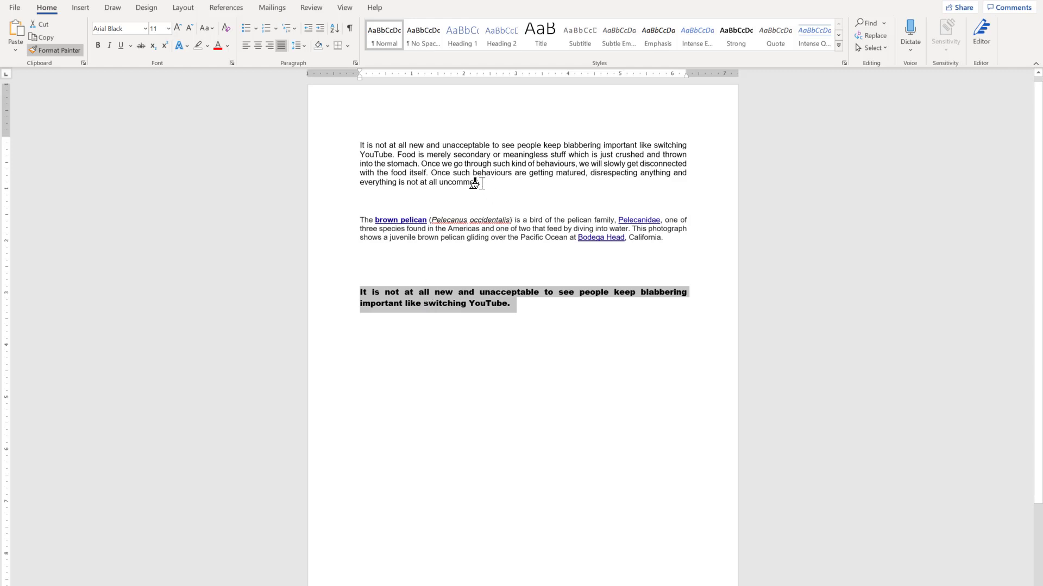
pyautogui.moveTo(478, 183); pyautogui.dragTo(354, 146)
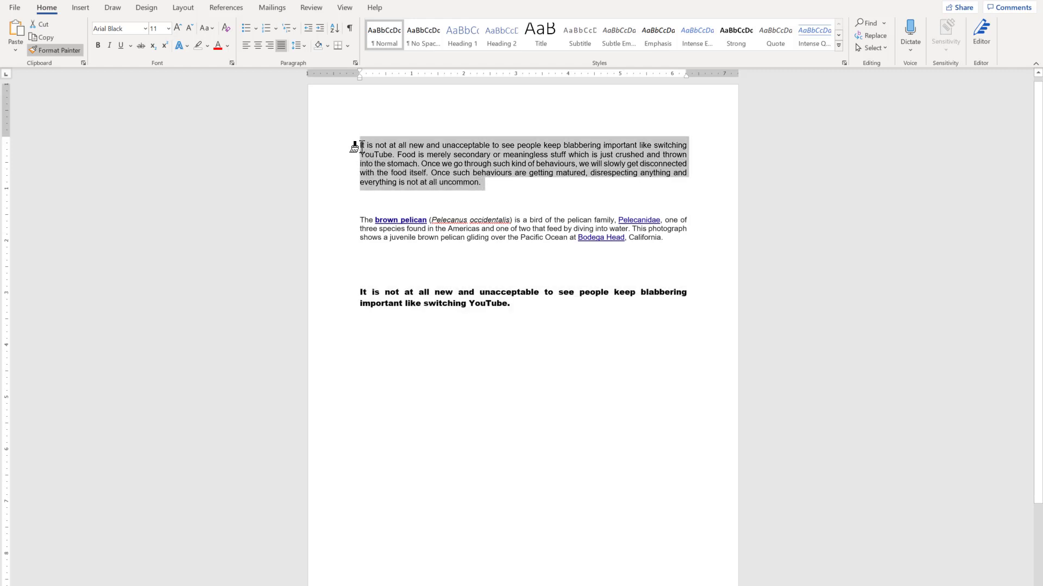
pyautogui.moveTo(354, 147); pyautogui.dragTo(354, 145)
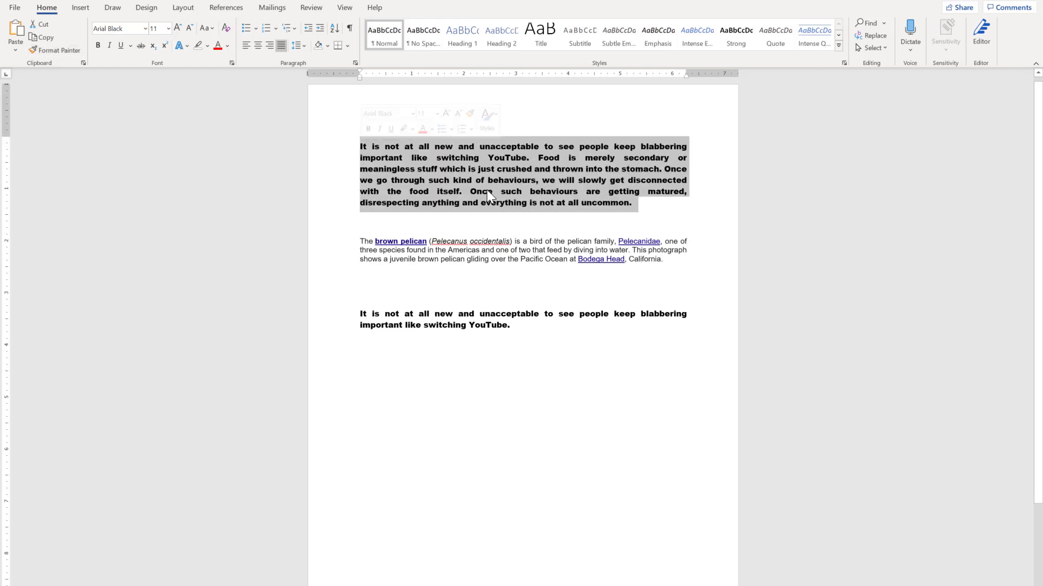
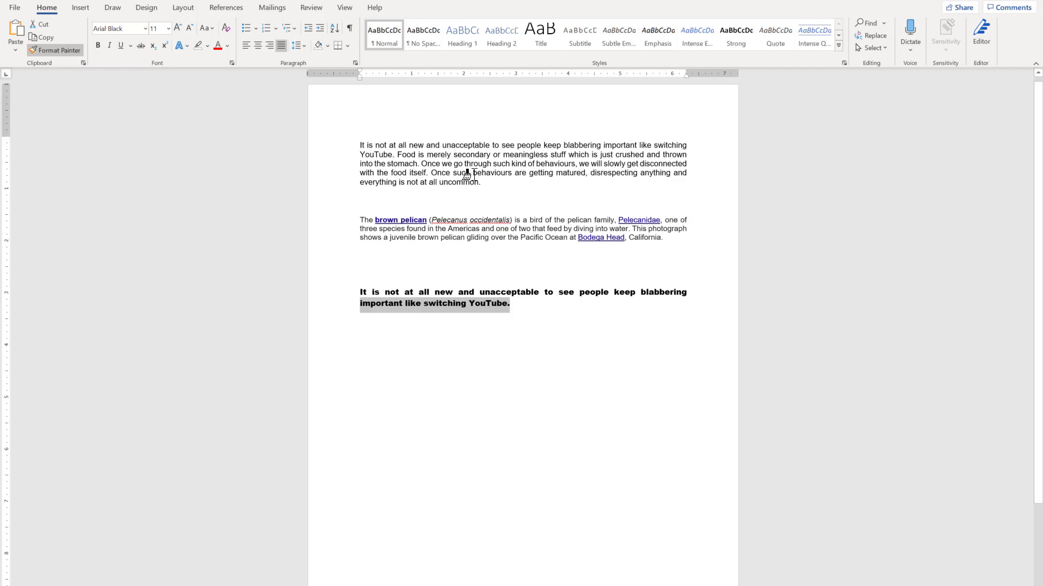
# Use Format Painter to apply the Arial Black formatting to "all uncommon." and "It is" in the first paragraph.
pyautogui.moveTo(481, 183); pyautogui.dragTo(421, 185)
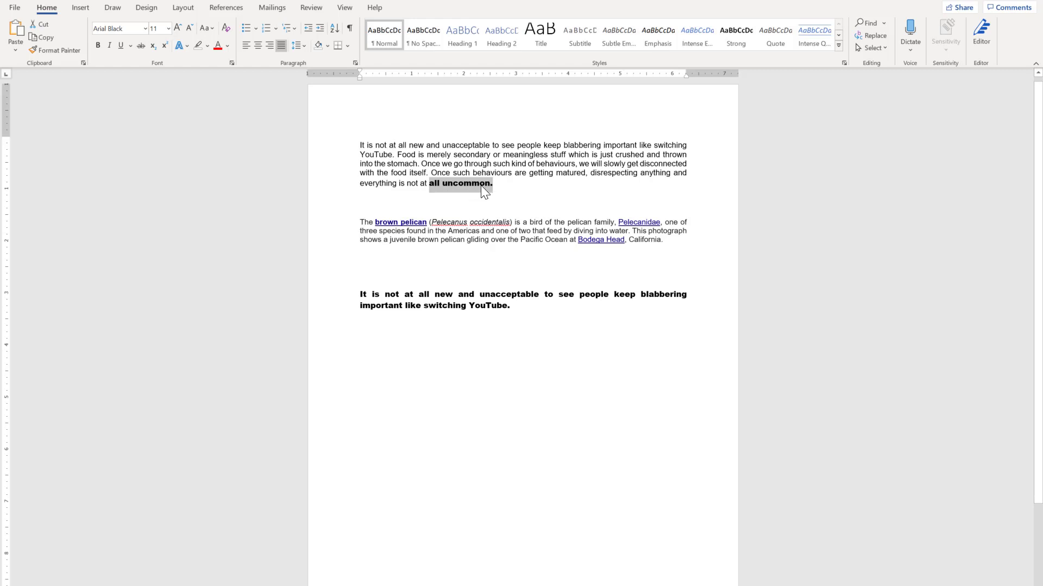
pyautogui.moveTo(498, 184); pyautogui.dragTo(429, 186)
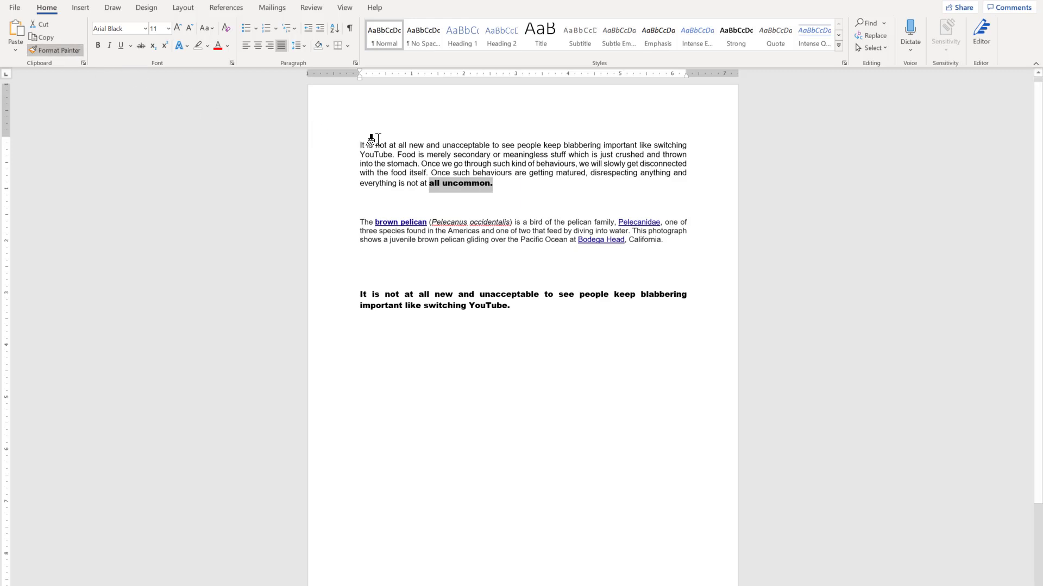
pyautogui.moveTo(374, 144); pyautogui.dragTo(353, 145)
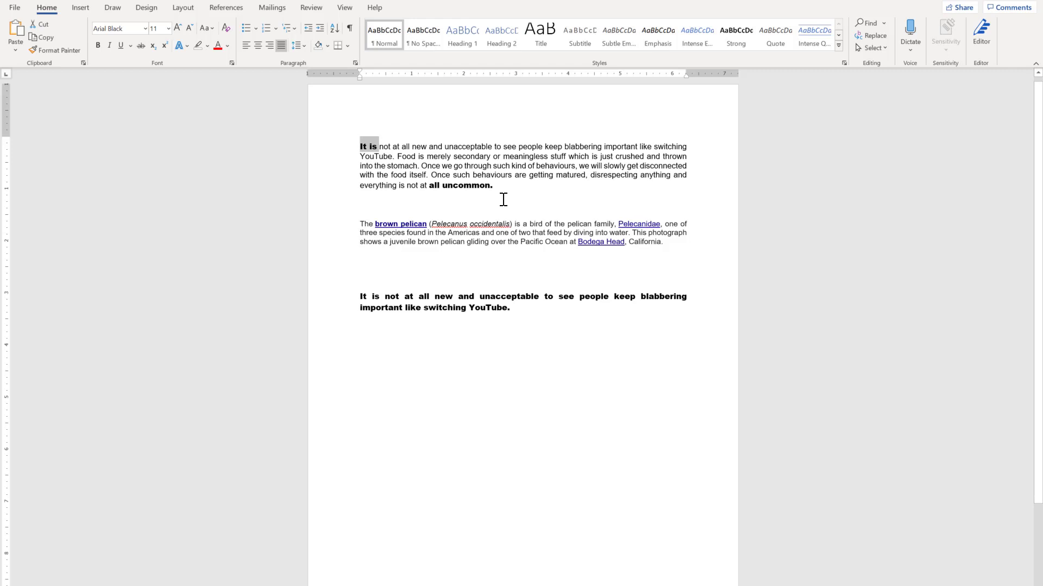
# Copy only the formatting of "all uncommon." and paste it onto "into the stomach" in the first paragraph.
pyautogui.moveTo(495, 186); pyautogui.dragTo(439, 187)
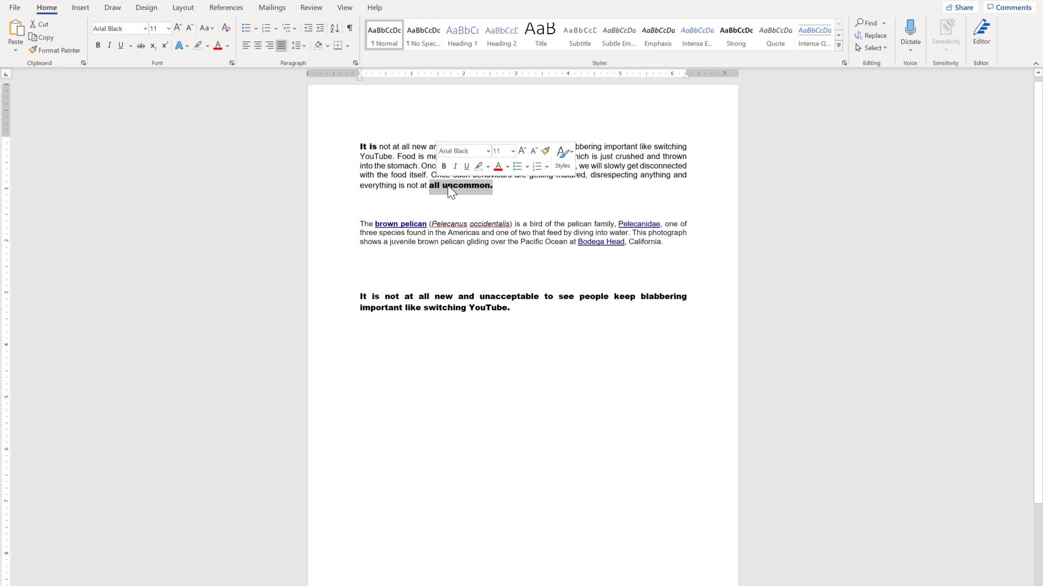
pyautogui.hotkey('ctrl', 'shift', 'c')
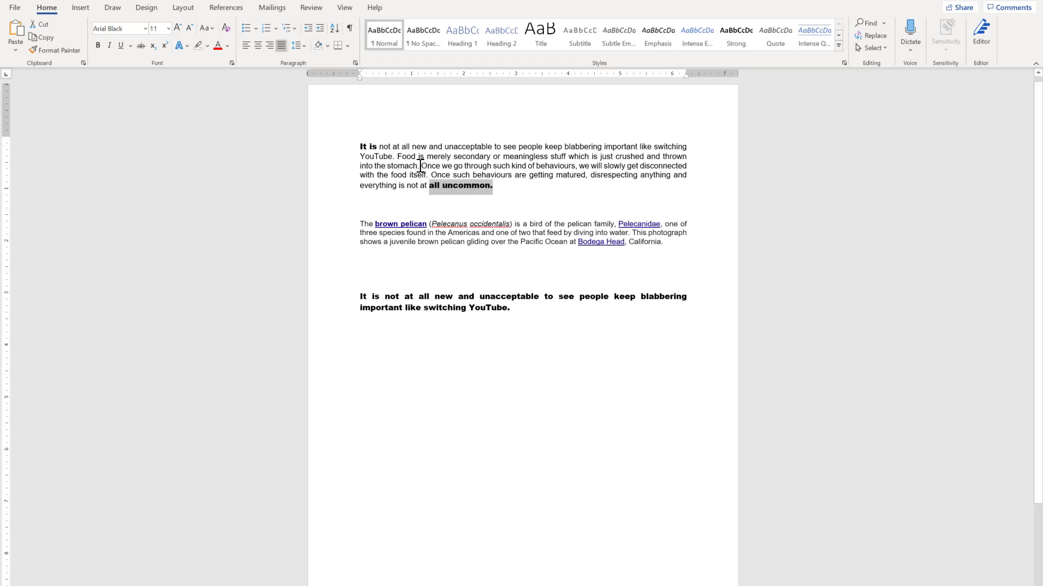
pyautogui.moveTo(418, 166); pyautogui.dragTo(363, 162)
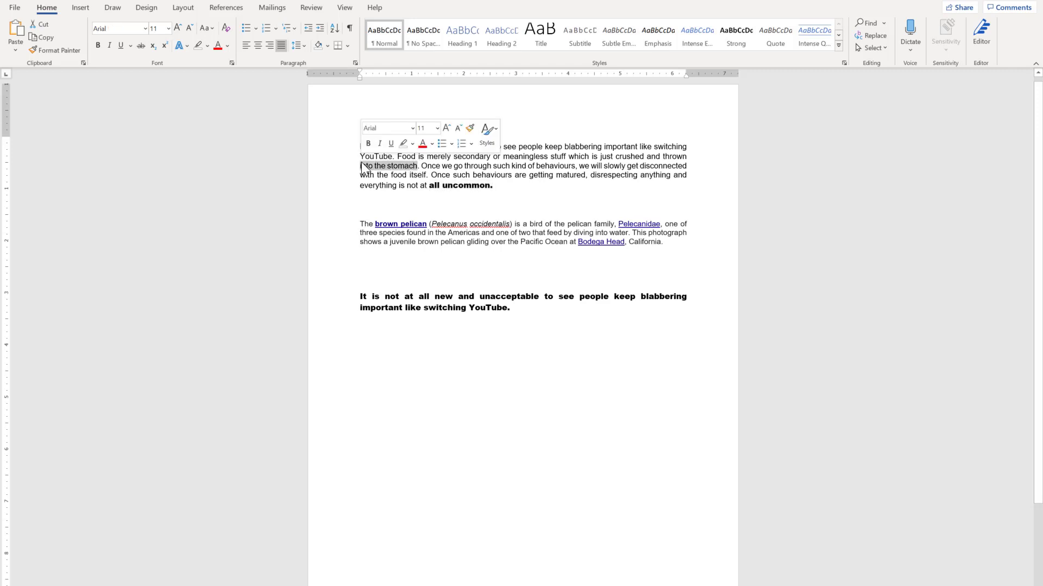
pyautogui.hotkey('ctrl', 'shift', 'v')
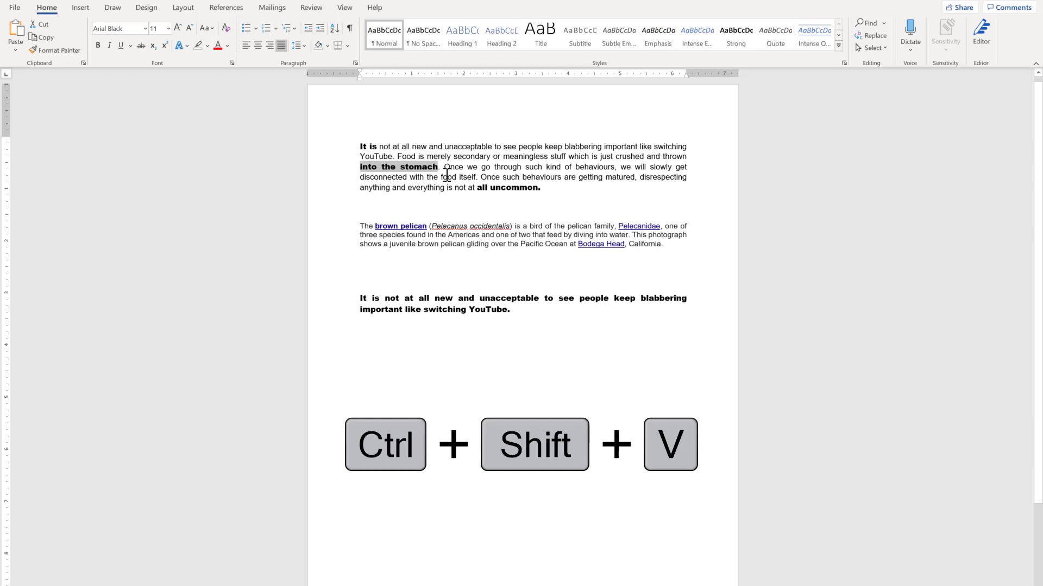
# Repeat the last formatting paste on "kind of behaviours," and "blabbering important" in the first paragraph.
pyautogui.moveTo(619, 167); pyautogui.dragTo(551, 165)
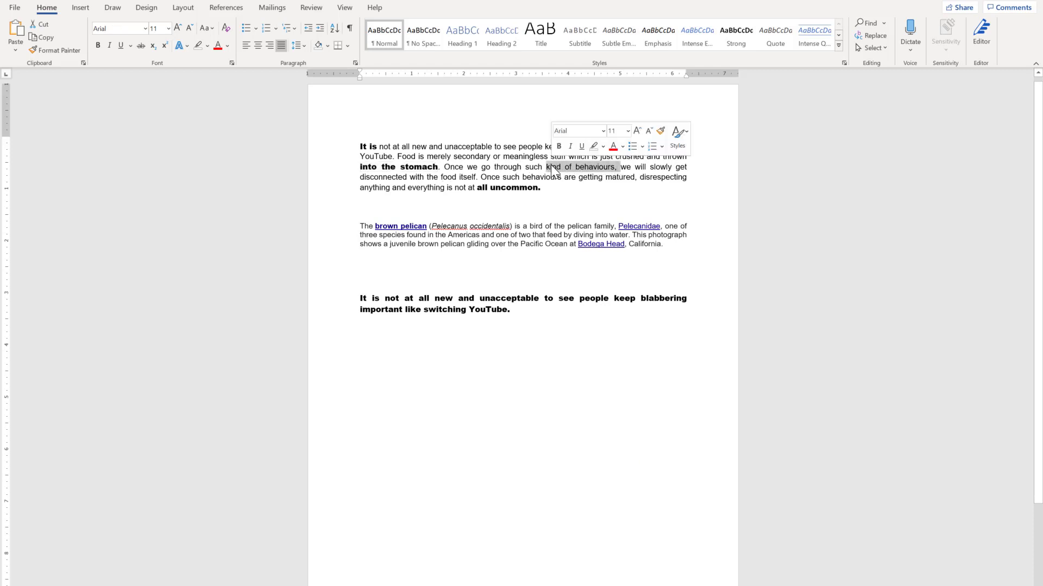
pyautogui.press('F4')
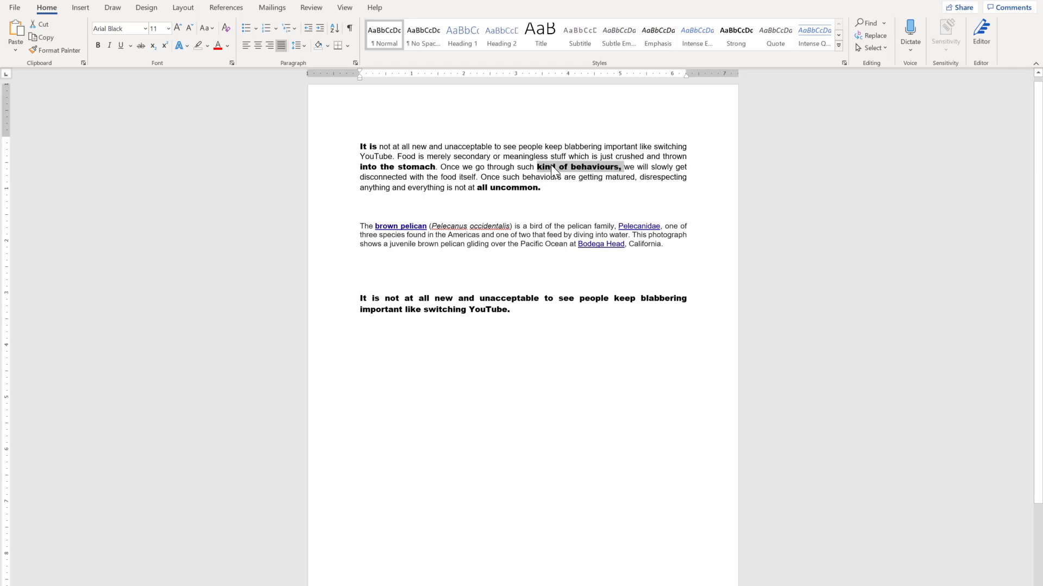
pyautogui.moveTo(618, 145); pyautogui.dragTo(575, 141)
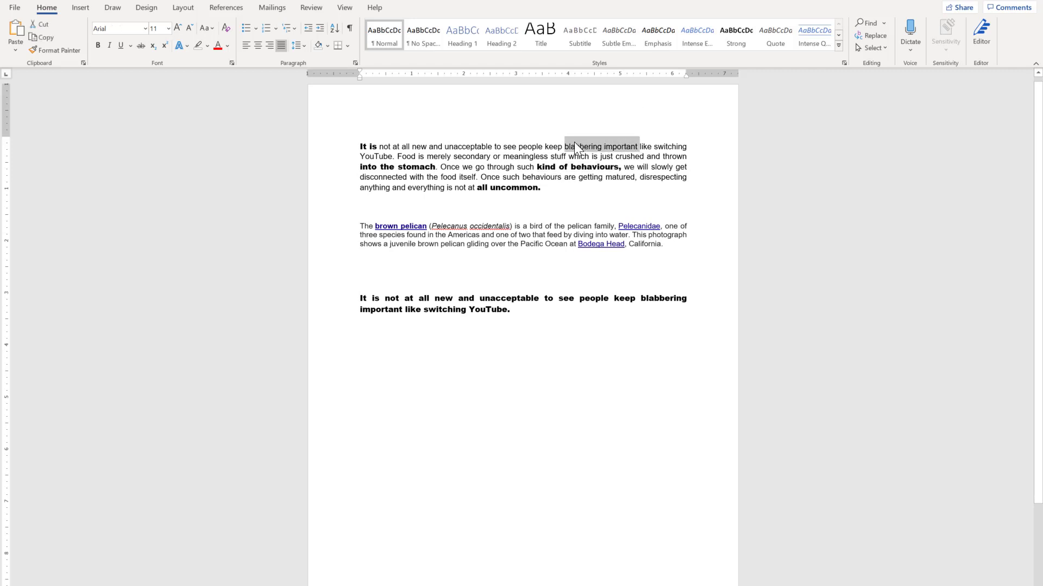
pyautogui.press('F4')
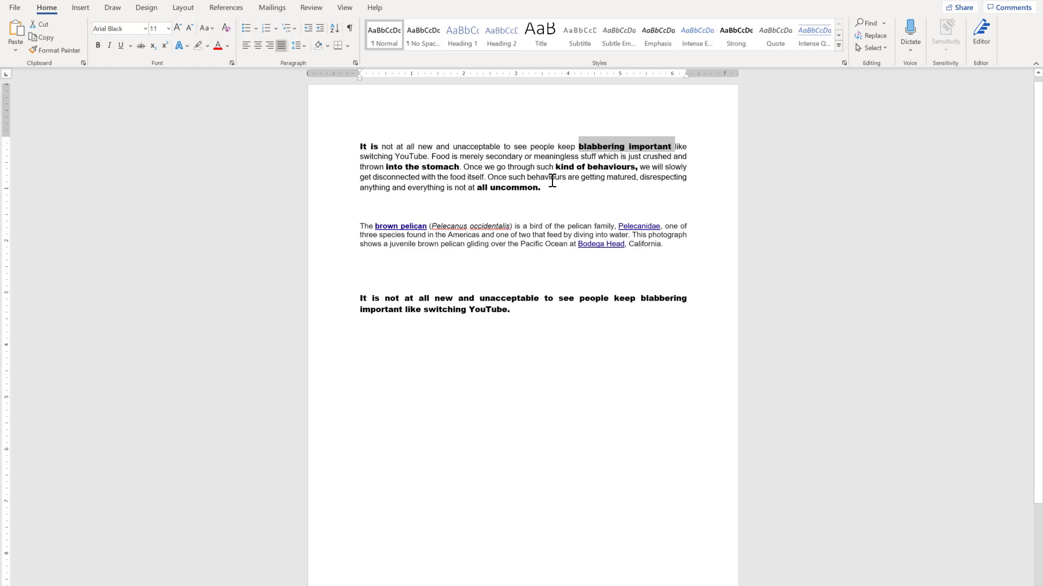